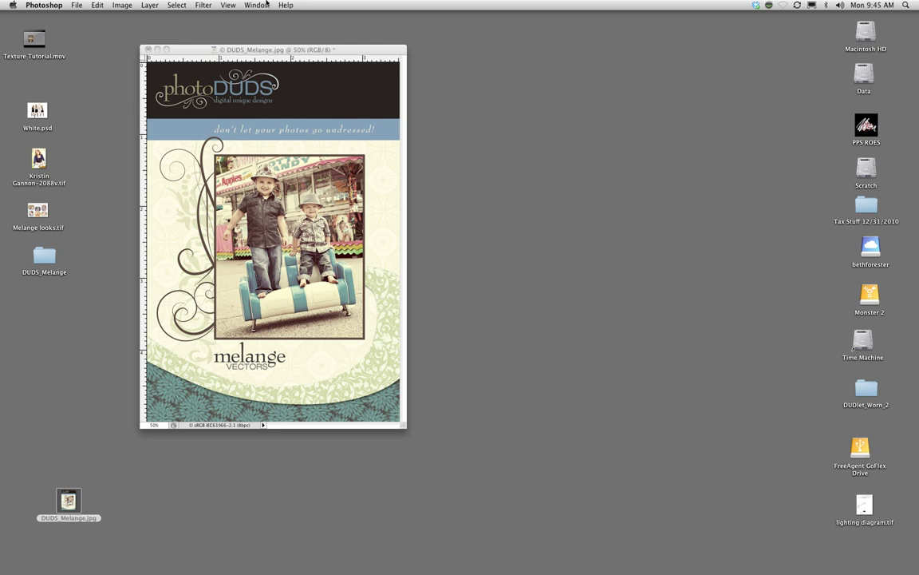
# Close the DUDS_Melange.jpg document and open the DUDS_Melange folder on the desktop
pyautogui.press('Tab')
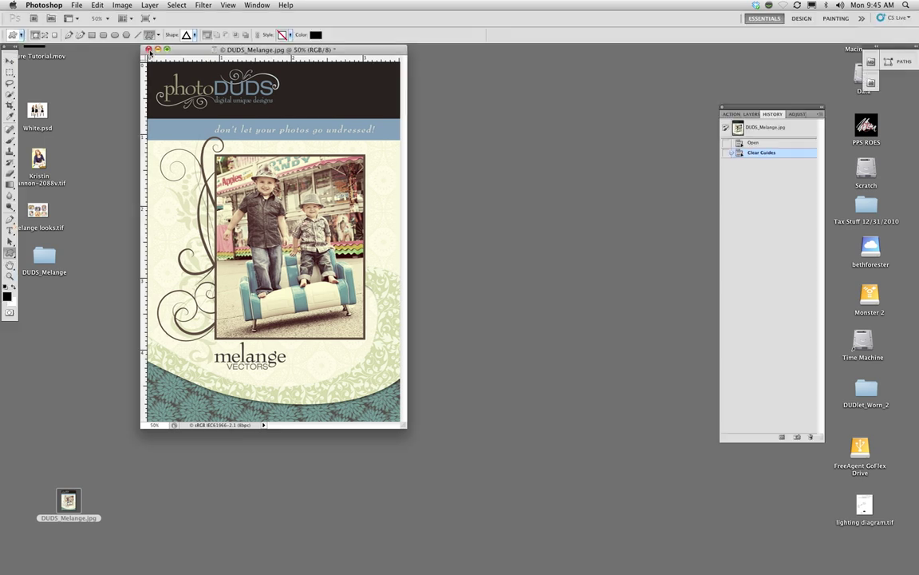
pyautogui.click(148, 50)
pyautogui.click(385, 176)
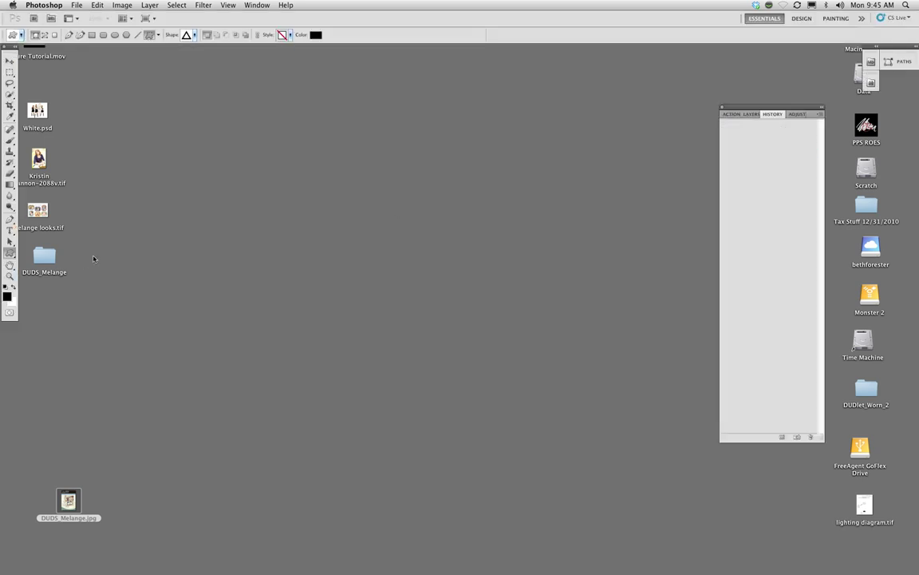
pyautogui.doubleClick(43, 255)
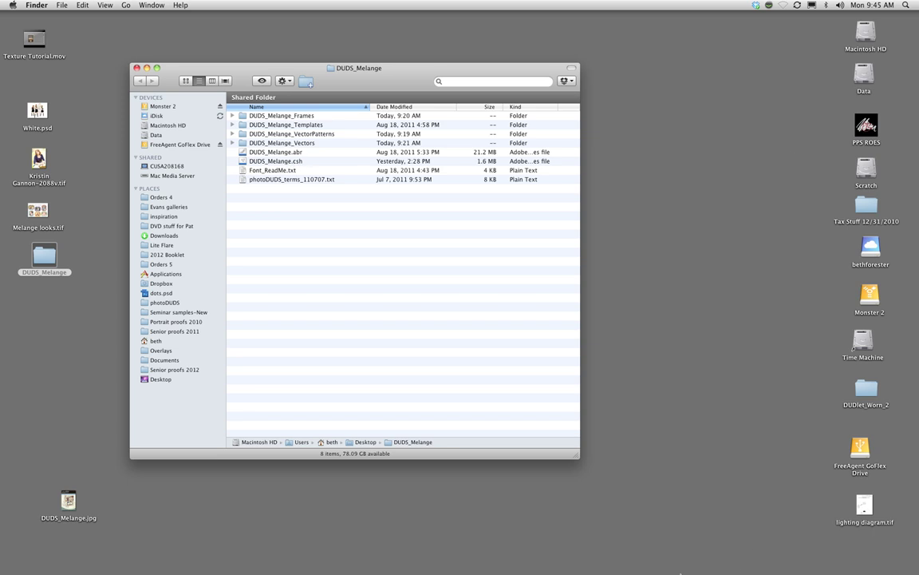
# Switch to Photoshop and look through the Brush tool's presets and its brush loading options, then return to the DUDS_Melange folder
pyautogui.click(636, 559)
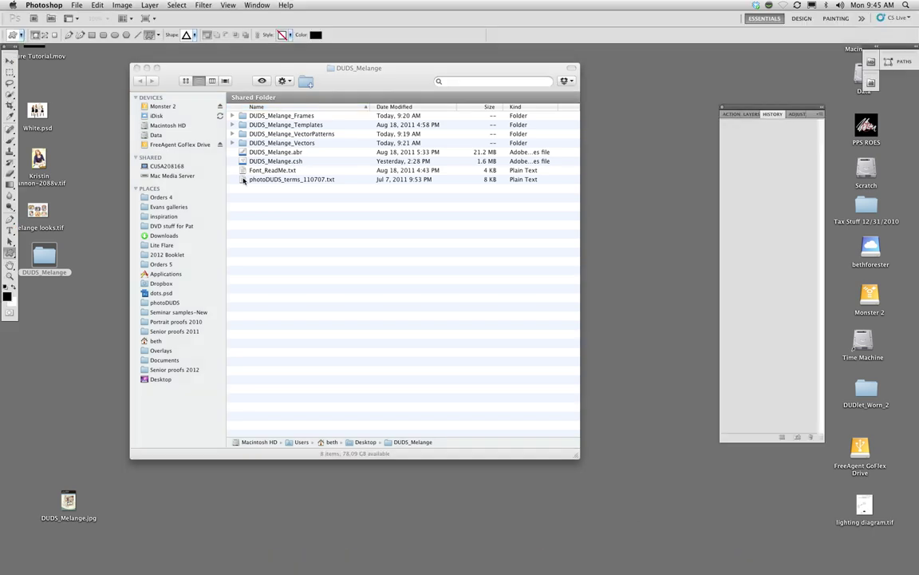
pyautogui.click(10, 128)
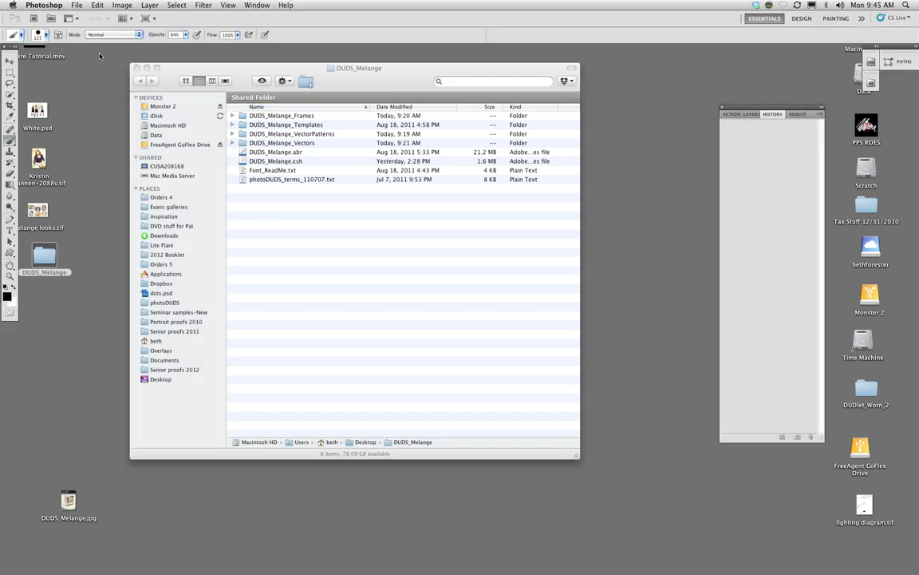
pyautogui.click(46, 37)
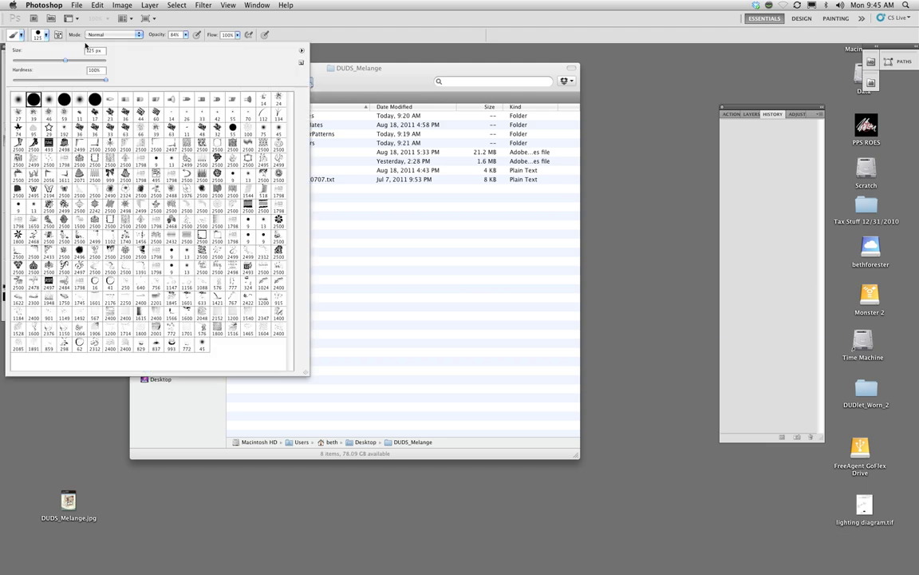
pyautogui.click(302, 52)
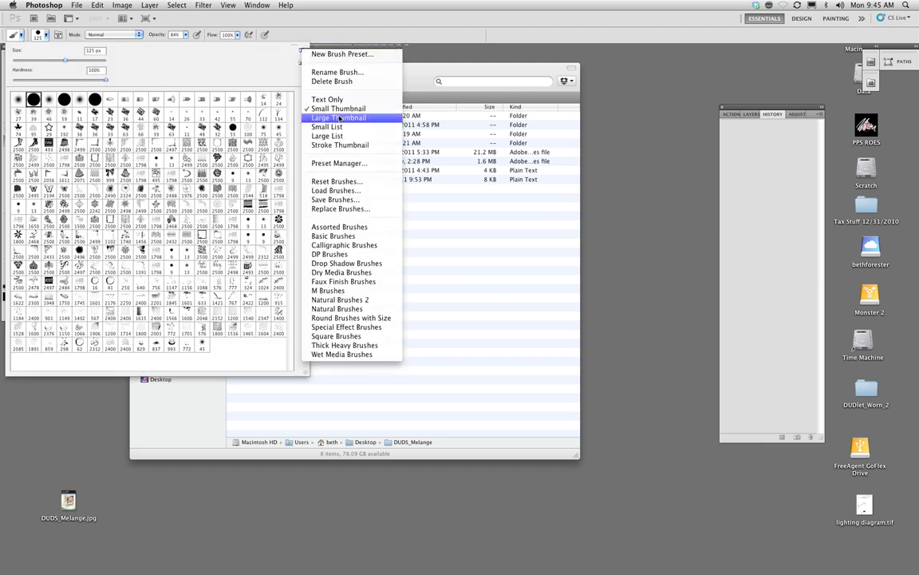
pyautogui.click(414, 76)
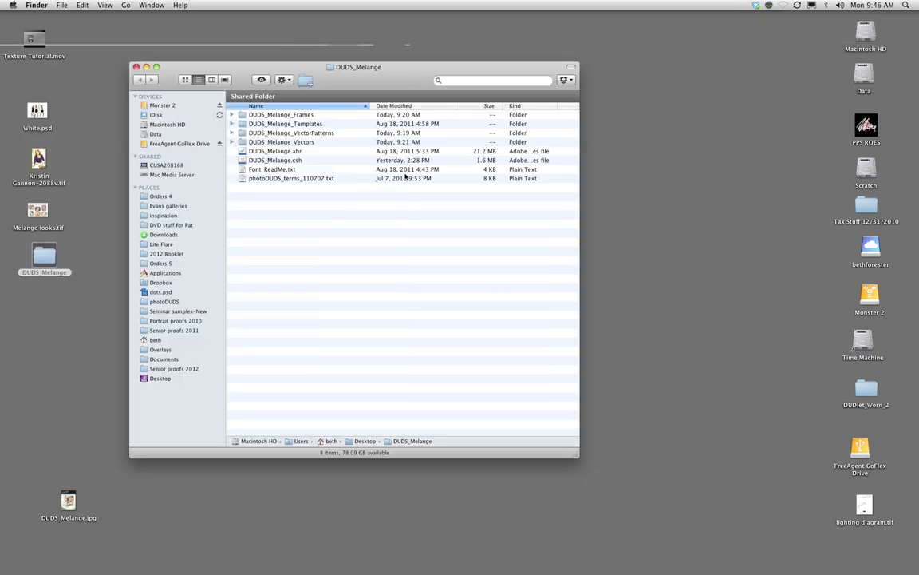
# Load the DUDS_Melange.abr brushes and the DUDS_Melange.csh custom shapes from the folder into Photoshop
pyautogui.doubleClick(288, 152)
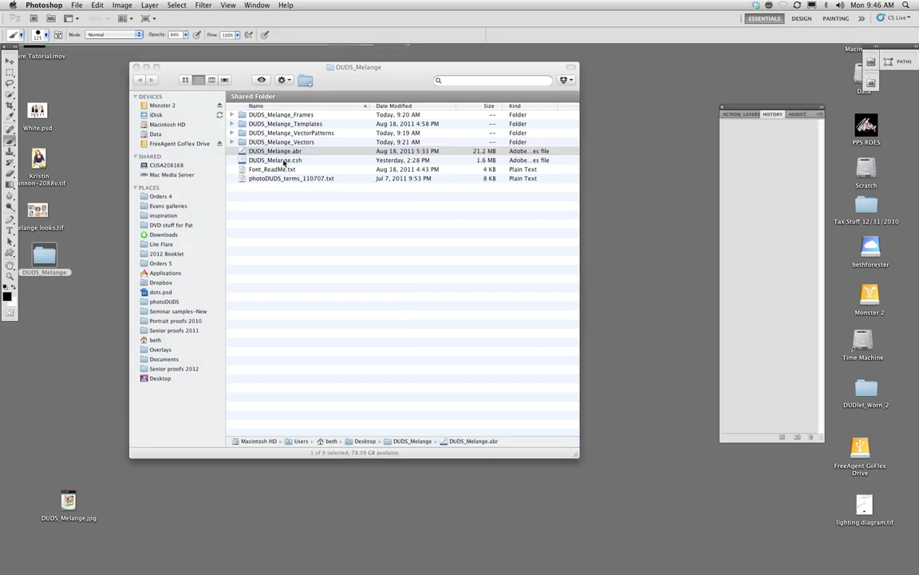
pyautogui.click(287, 160)
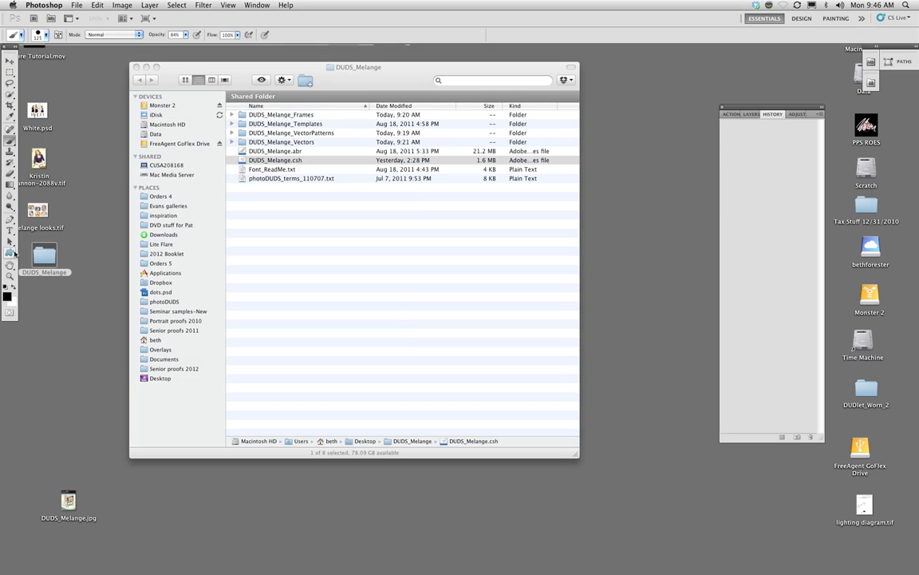
# Activate the Custom Shape tool and examine the ornamental shapes at the end of the shape library in an enlarged picker
pyautogui.click(10, 253)
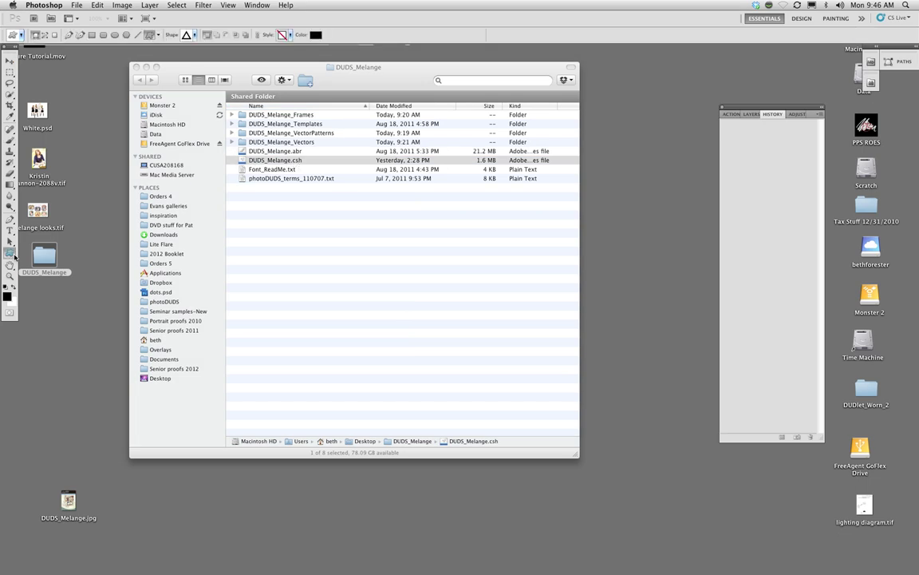
pyautogui.click(11, 254)
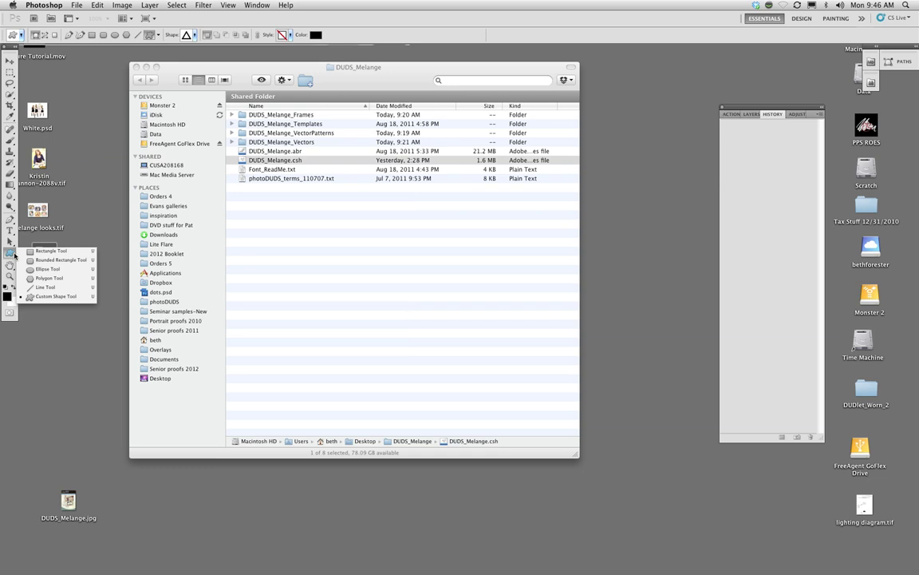
pyautogui.click(44, 270)
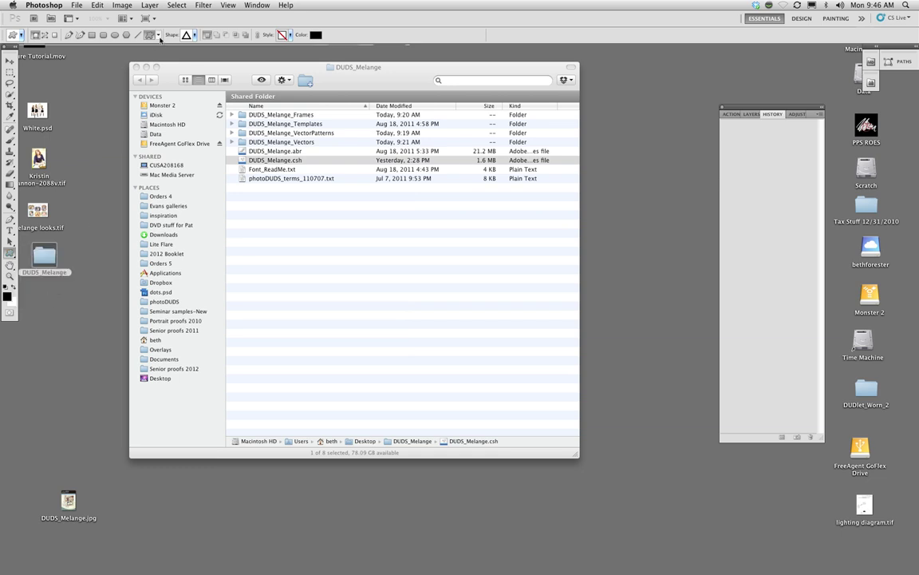
pyautogui.click(196, 36)
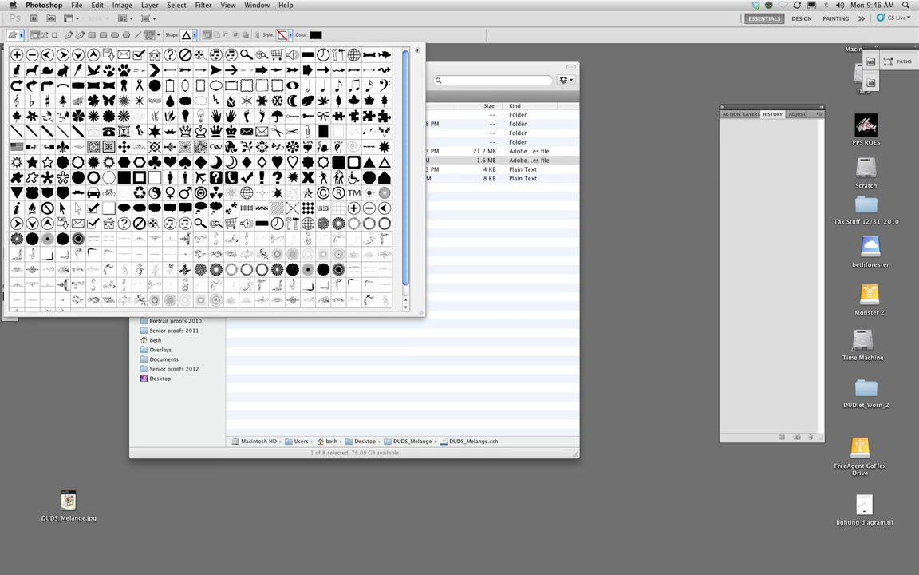
pyautogui.scroll(-1, 405, 265)
pyautogui.click(336, 292)
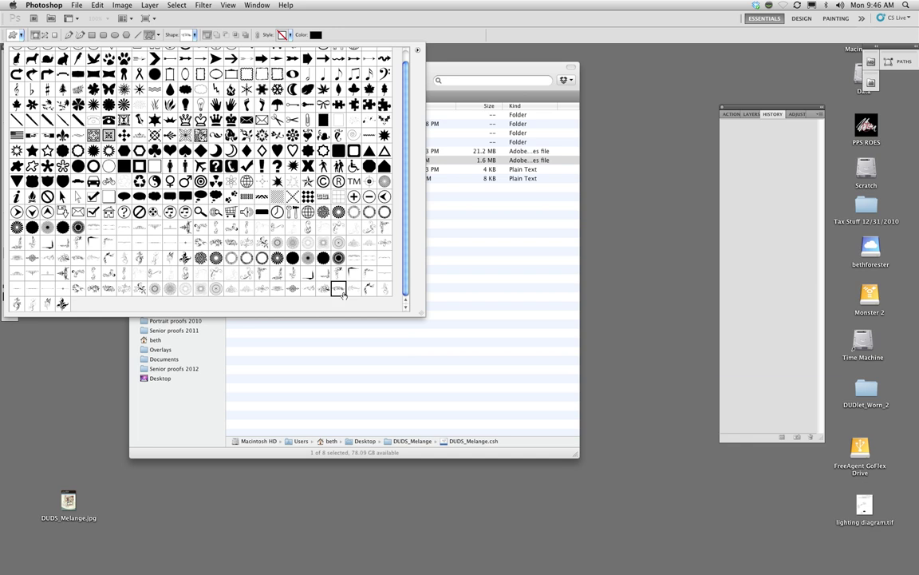
pyautogui.click(323, 289)
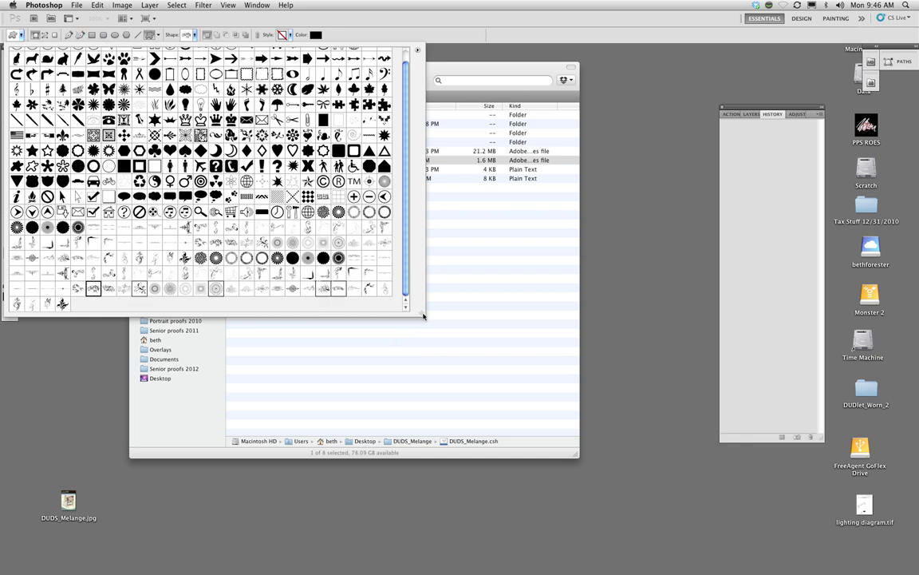
pyautogui.moveTo(421, 313); pyautogui.dragTo(481, 364)
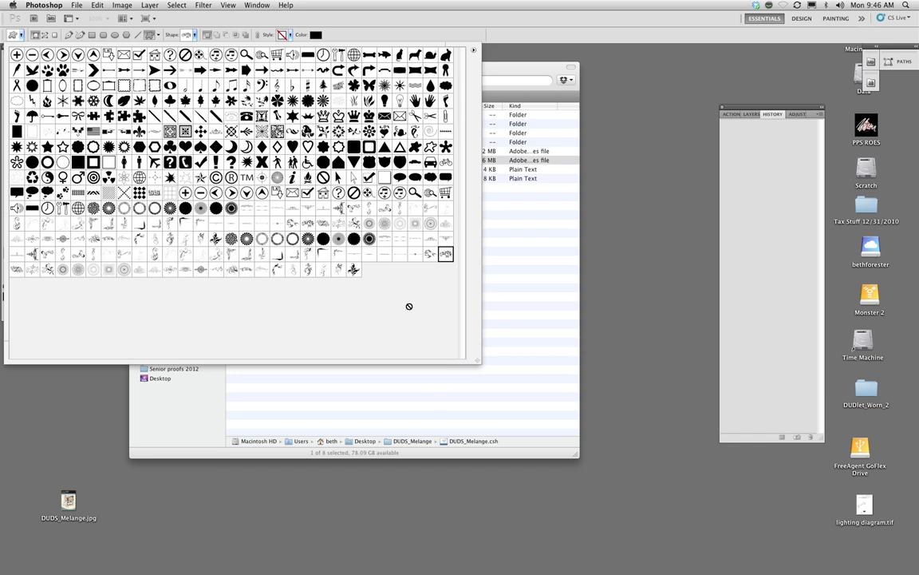
pyautogui.click(434, 402)
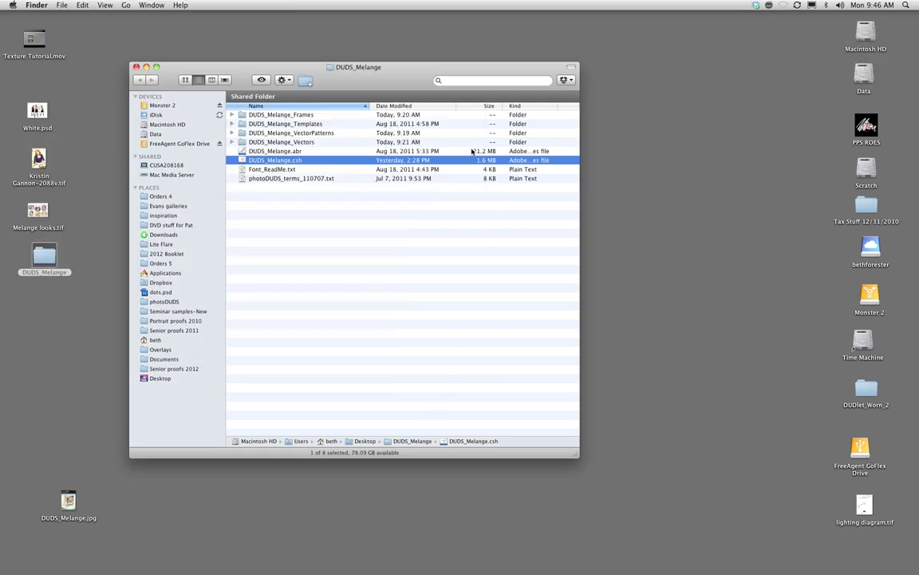
# Show the DUDS_Melange_VectorPatterns folder as thumbnails and open DUDS_Melange_buttons.psd from it
pyautogui.doubleClick(326, 135)
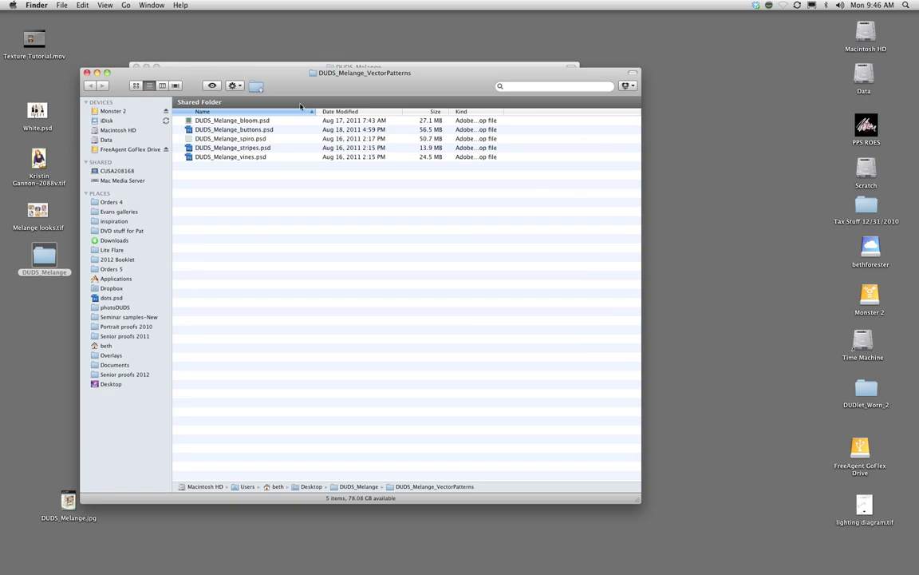
pyautogui.click(135, 86)
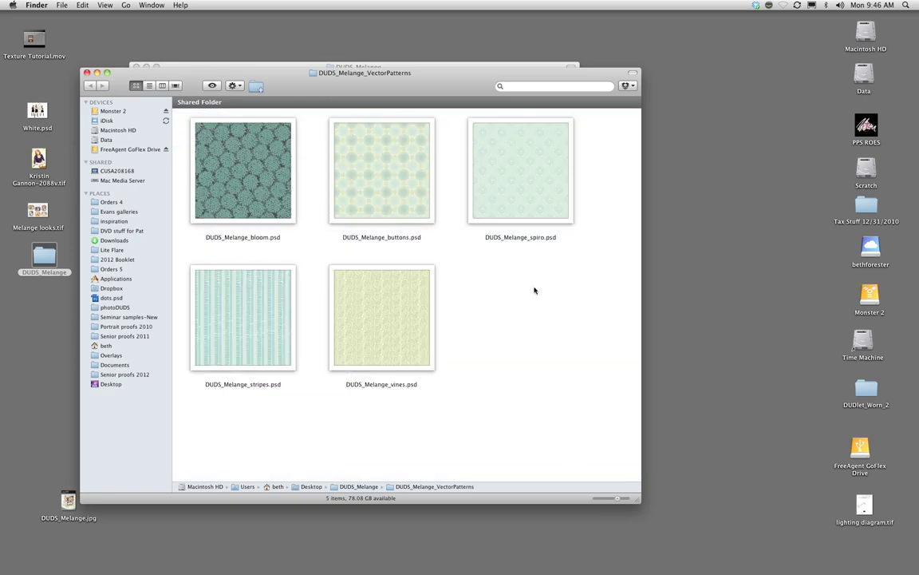
pyautogui.doubleClick(375, 203)
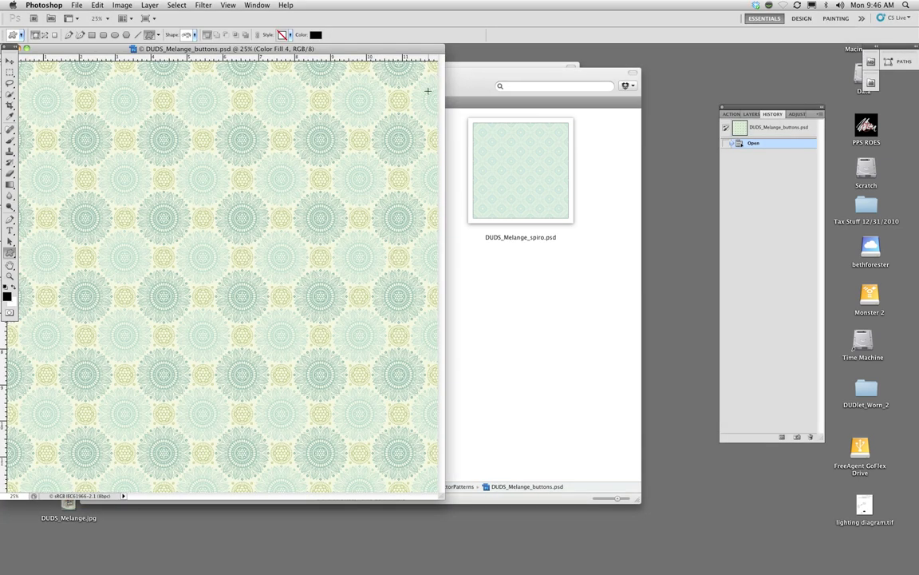
# Close the DUDS_Melange_VectorPatterns and DUDS_Melange folder windows and return to the buttons pattern document in Photoshop
pyautogui.click(477, 87)
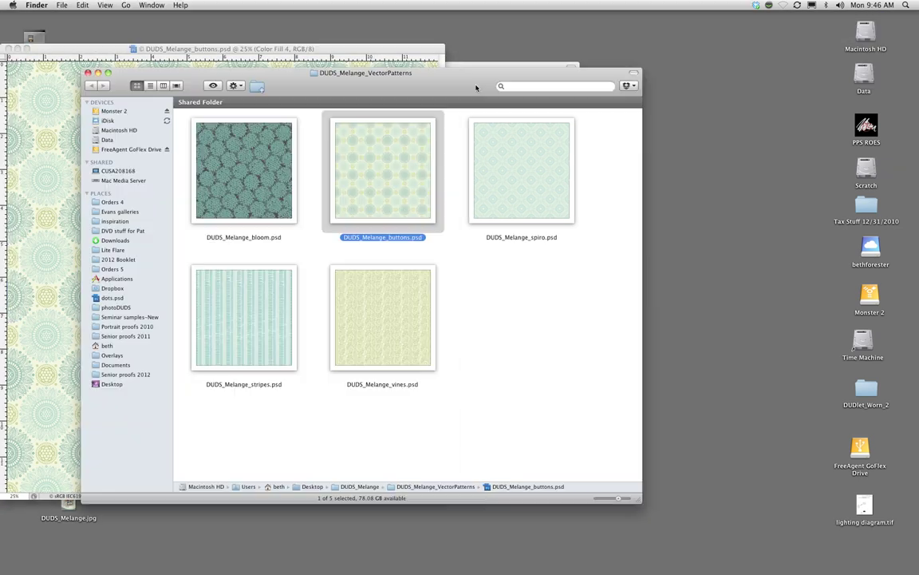
pyautogui.click(88, 72)
pyautogui.moveTo(429, 71); pyautogui.dragTo(351, 344)
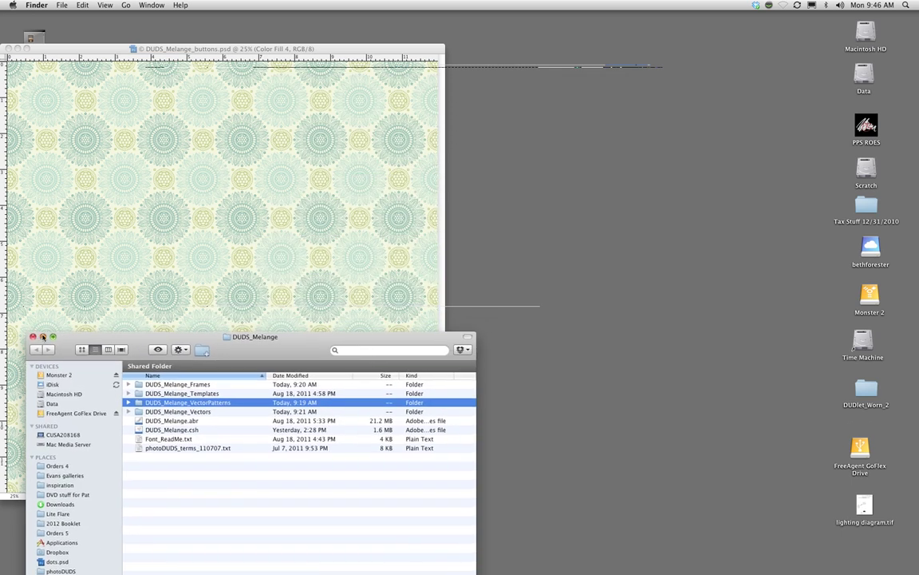
pyautogui.click(33, 336)
pyautogui.click(164, 117)
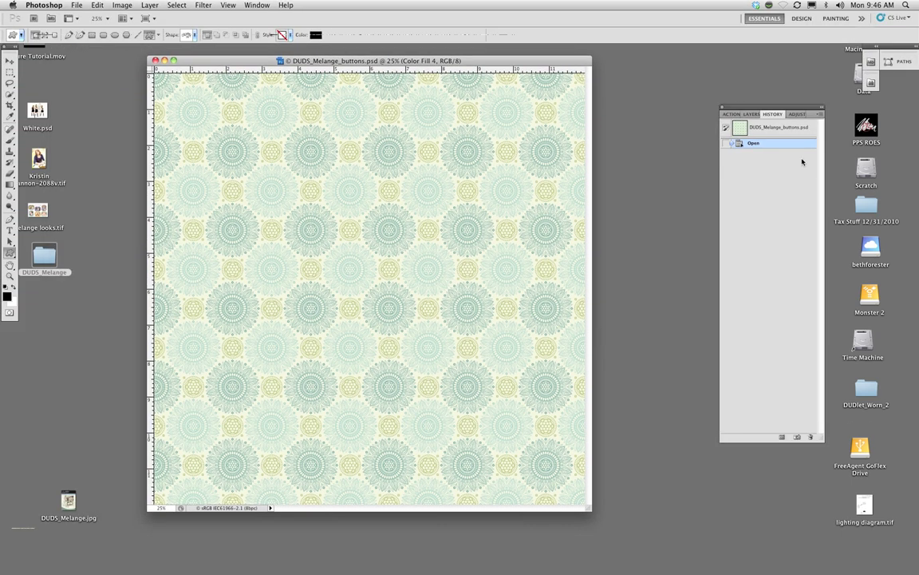
# Examine the pattern's layers by hiding and reshowing Color Fill 4 and the DUDS_Melange_buttons layer beneath it
pyautogui.click(752, 114)
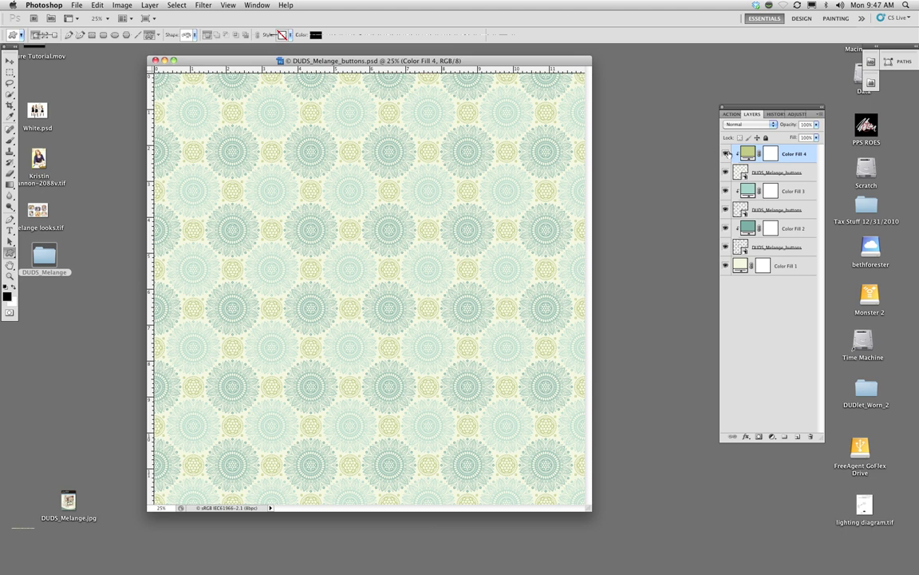
pyautogui.click(726, 154)
pyautogui.click(726, 153)
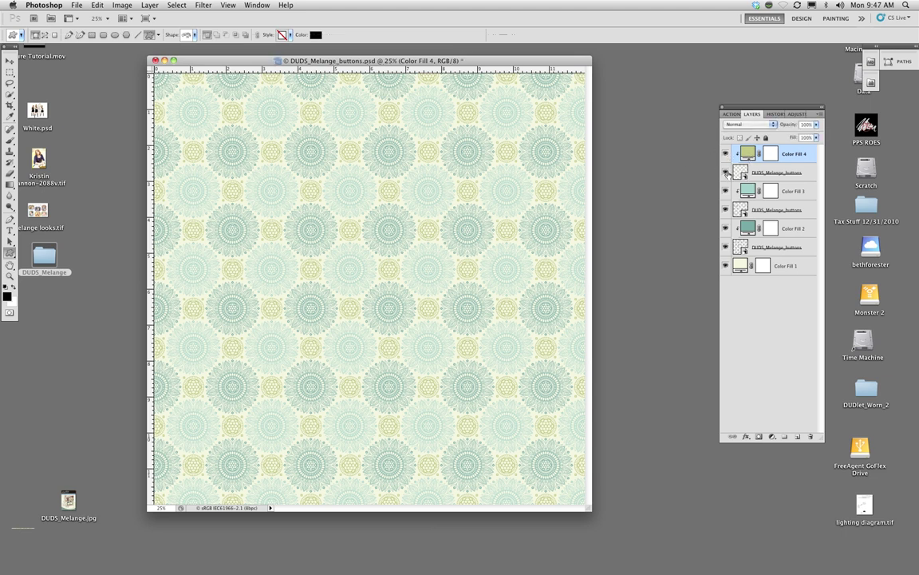
pyautogui.click(726, 173)
pyautogui.click(726, 172)
# Recolor the Color Fill 2 layer to dark brown #6b450a
pyautogui.doubleClick(750, 229)
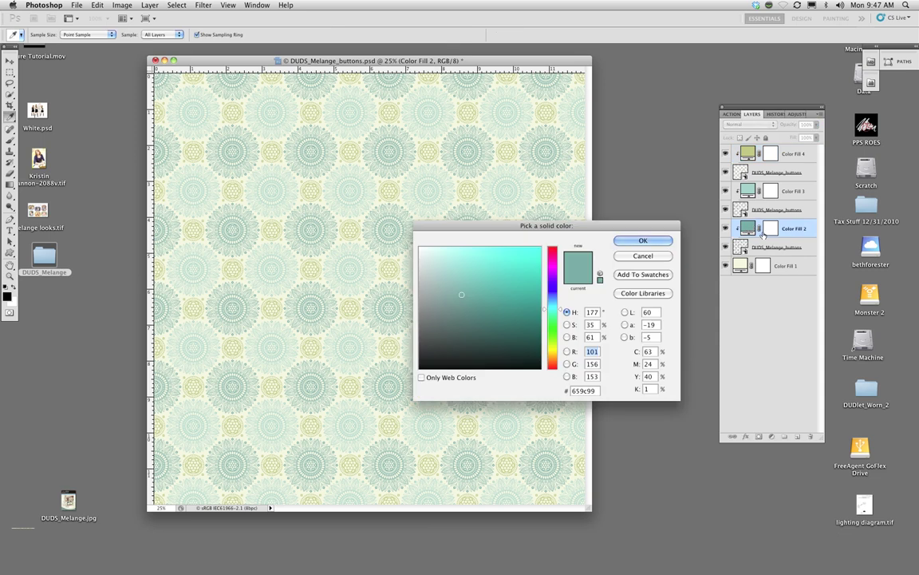
pyautogui.click(551, 356)
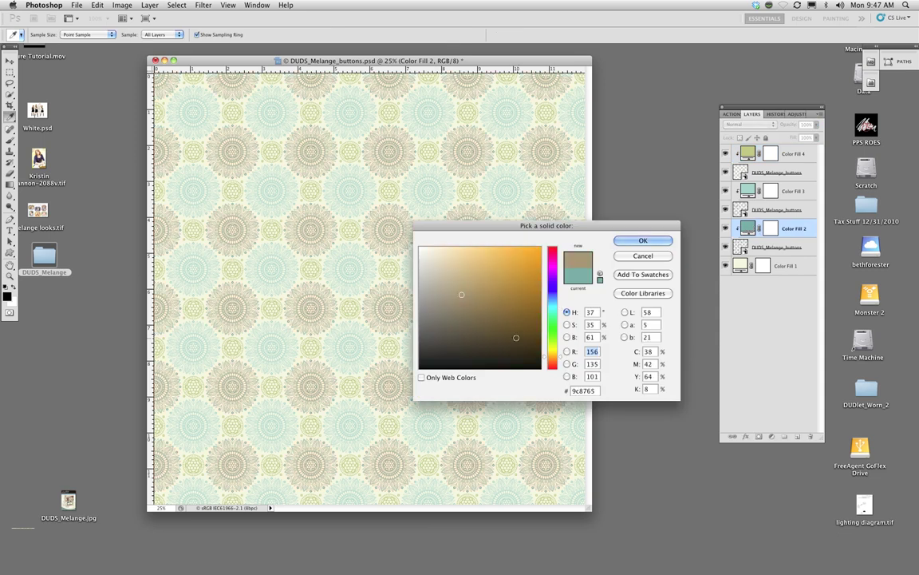
pyautogui.click(509, 334)
pyautogui.moveTo(509, 333)
pyautogui.mouseDown()
pyautogui.moveTo(479, 335)
pyautogui.moveTo(489, 306)
pyautogui.moveTo(538, 268)
pyautogui.moveTo(496, 345)
pyautogui.moveTo(518, 338)
pyautogui.moveTo(466, 328)
pyautogui.moveTo(514, 318)
pyautogui.mouseUp()
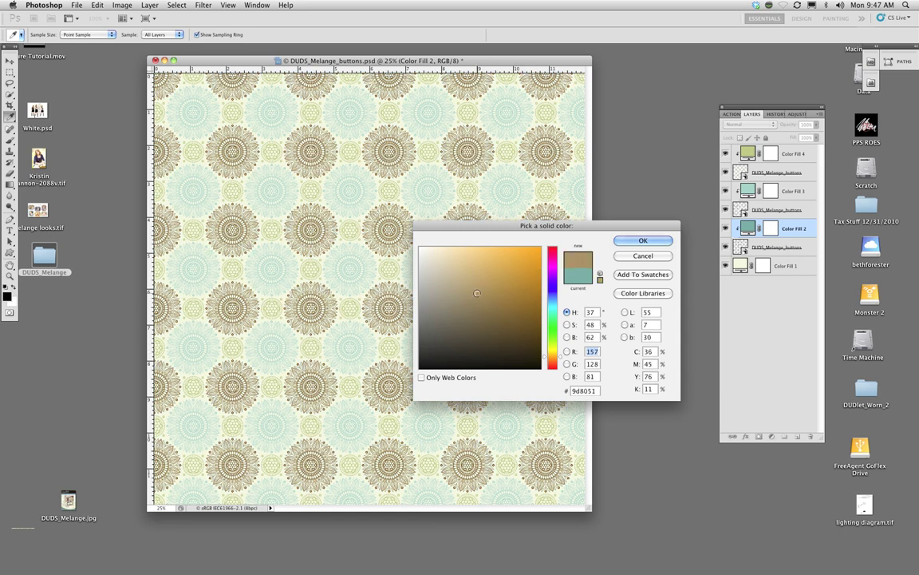
pyautogui.moveTo(474, 292); pyautogui.dragTo(529, 318)
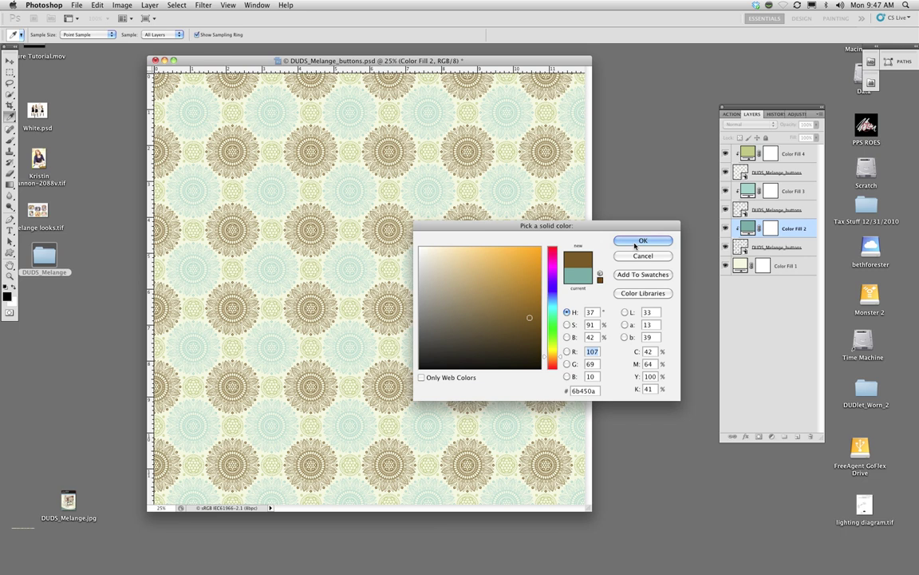
pyautogui.press('Return')
# Recolor the Color Fill 3 layer to orange-brown #a06627
pyautogui.doubleClick(749, 191)
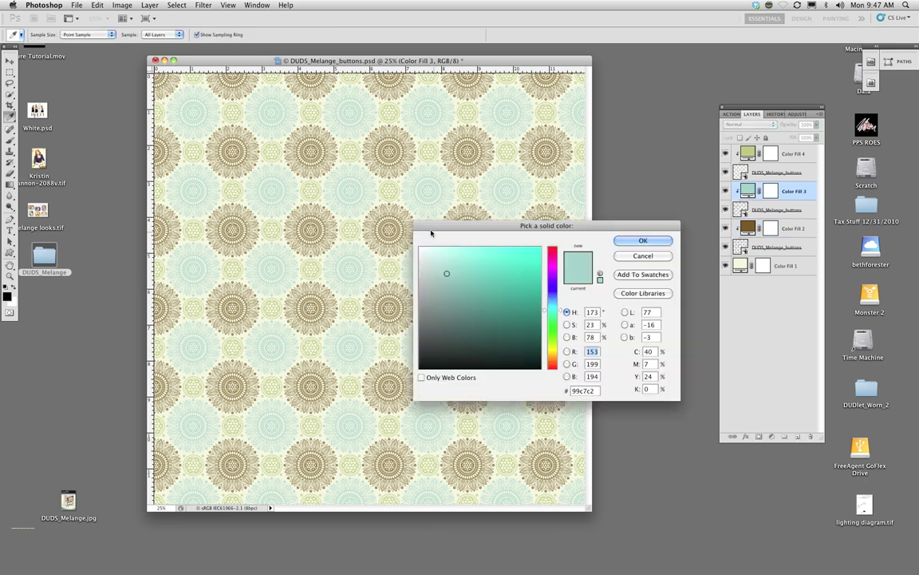
pyautogui.click(549, 359)
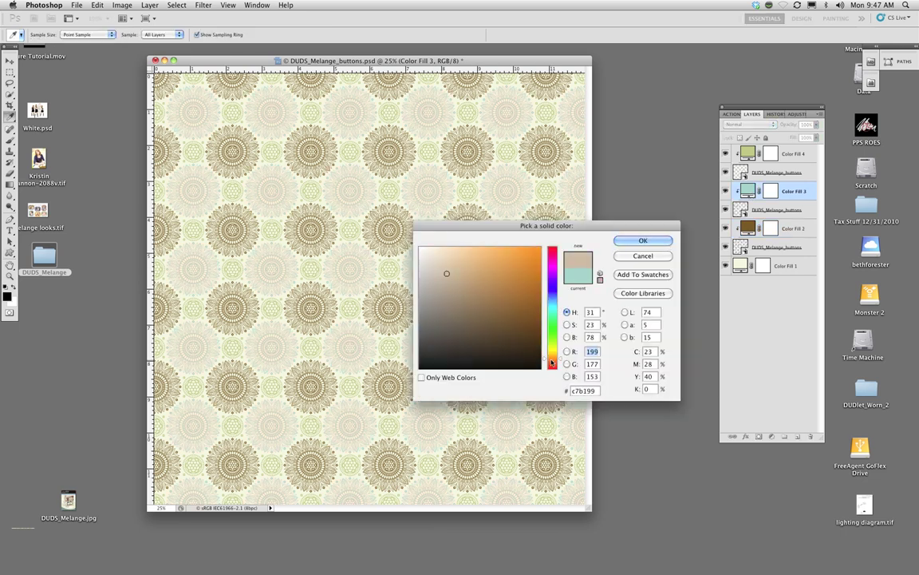
pyautogui.click(522, 321)
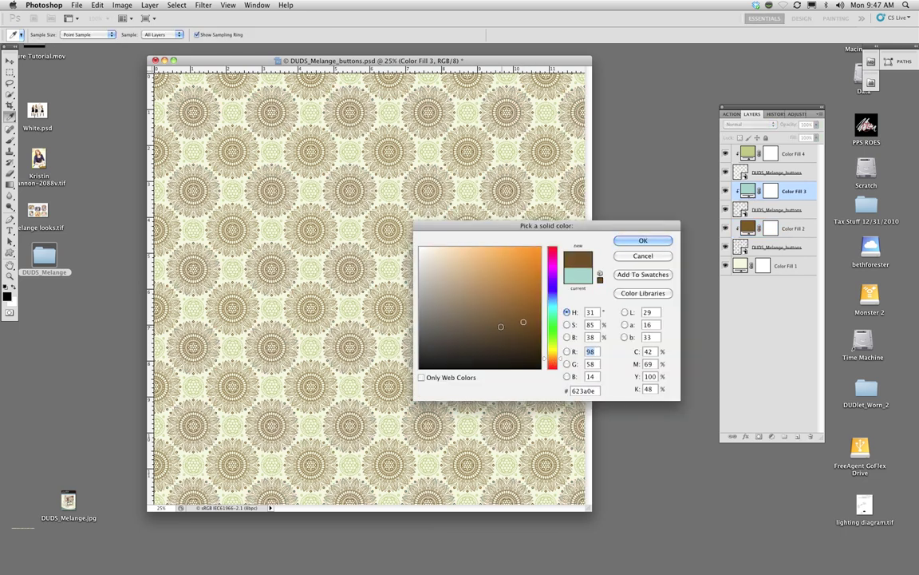
pyautogui.click(482, 336)
pyautogui.click(511, 291)
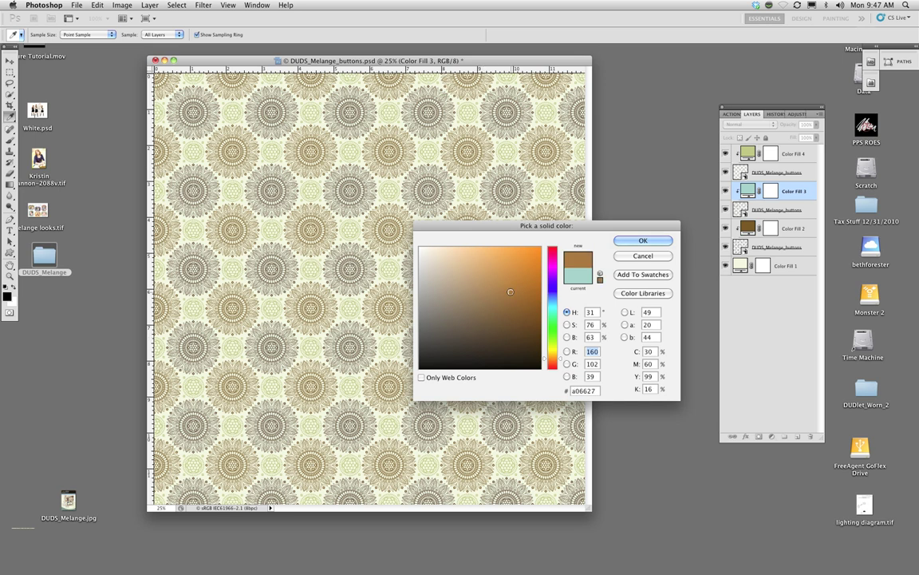
pyautogui.click(643, 241)
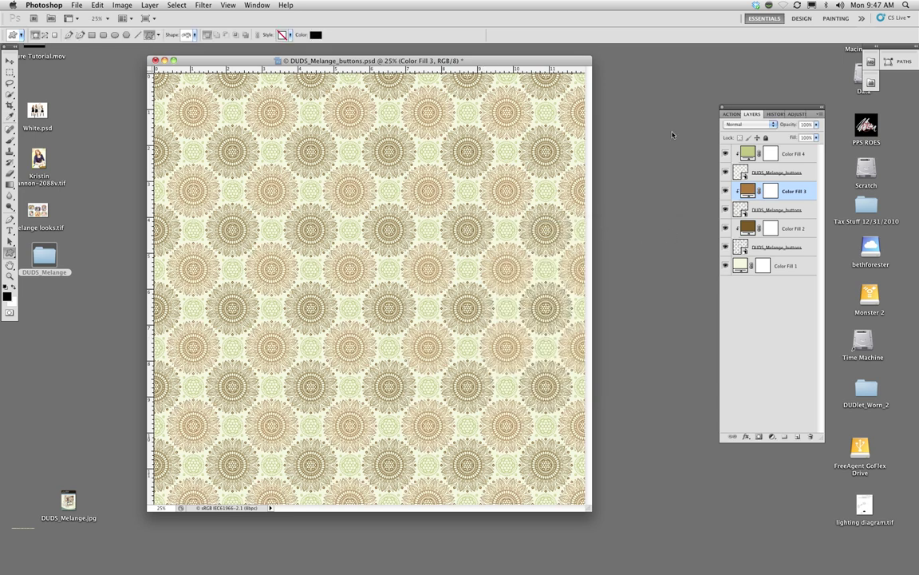
# Recolor the pattern's background layer, Color Fill 1, to a pale yellow-green
pyautogui.doubleClick(740, 265)
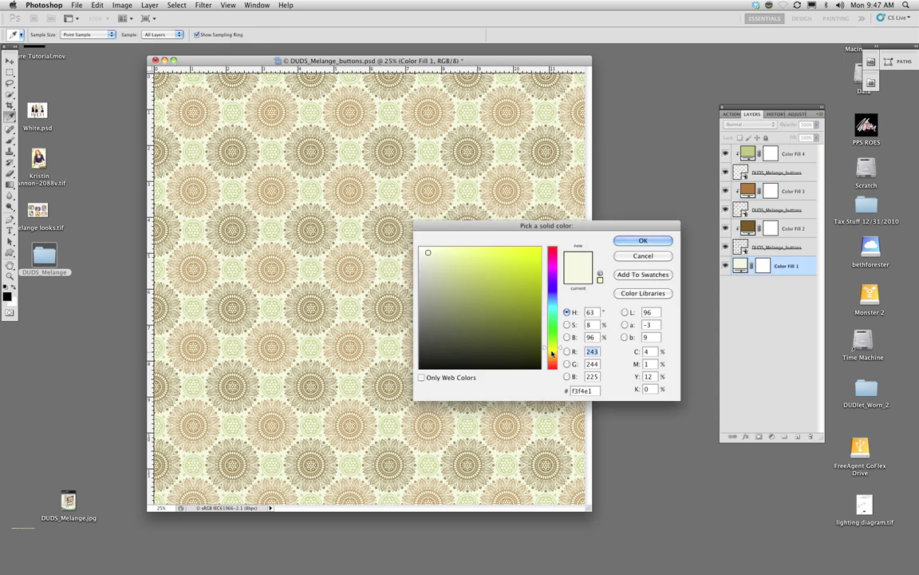
pyautogui.click(555, 349)
pyautogui.click(451, 253)
pyautogui.click(456, 315)
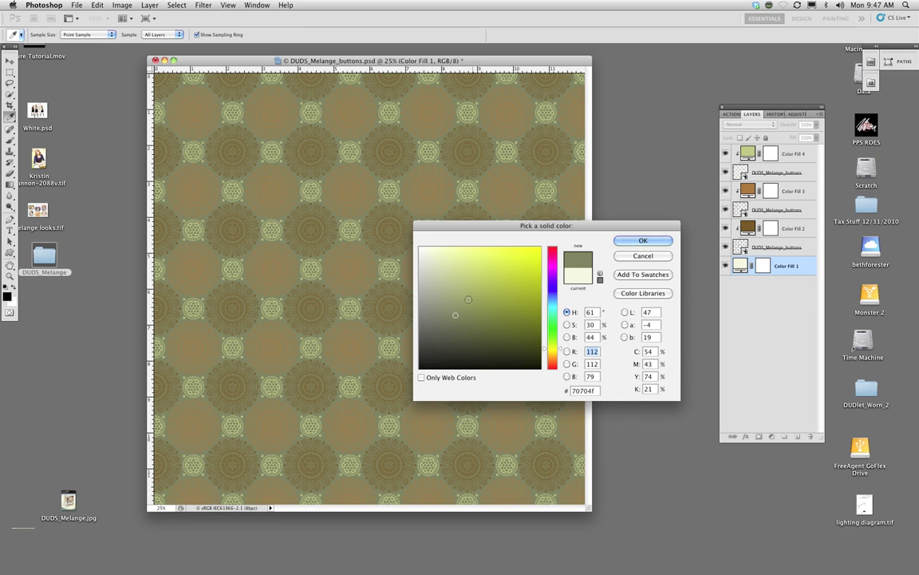
pyautogui.click(441, 254)
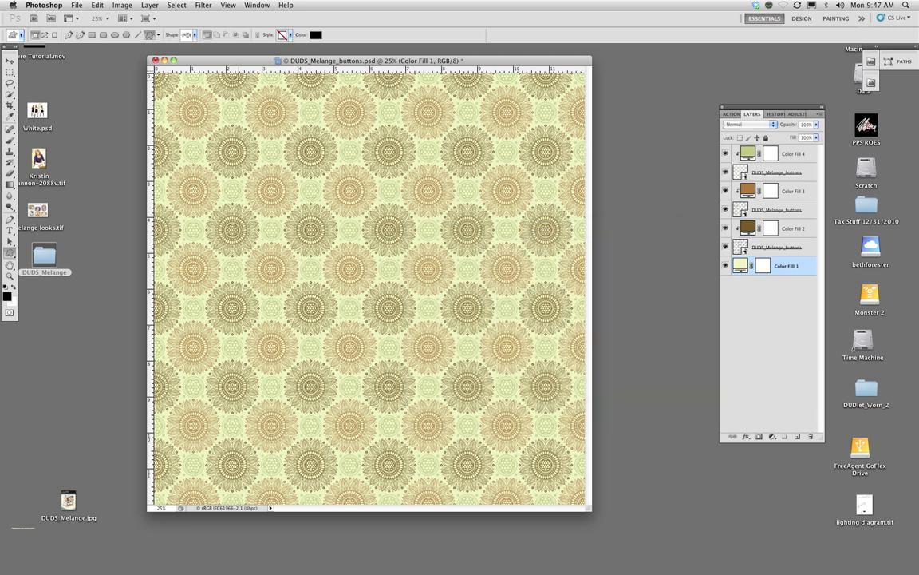
pyautogui.click(638, 241)
# Close the DUDS_Melange_buttons.psd document without saving its changes and return to the desktop
pyautogui.click(156, 61)
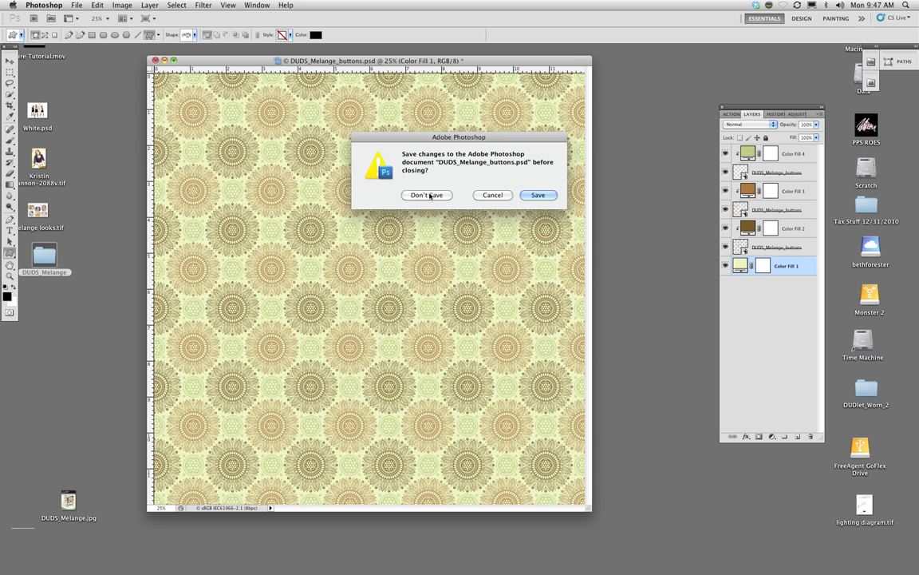
pyautogui.click(380, 194)
pyautogui.click(27, 277)
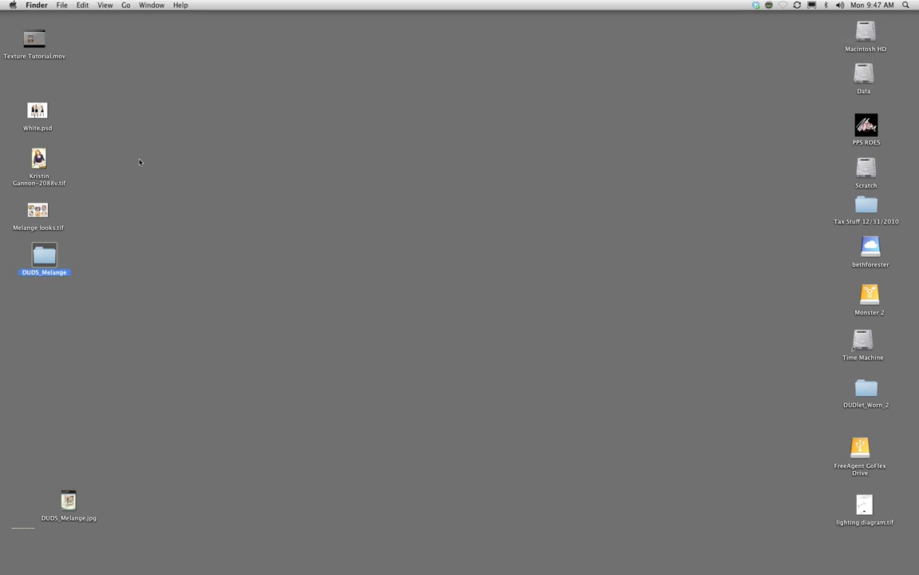
# Open the DUDS_Melange_Vectors folder inside the desktop's DUDS_Melange folder and make its window narrower
pyautogui.doubleClick(47, 259)
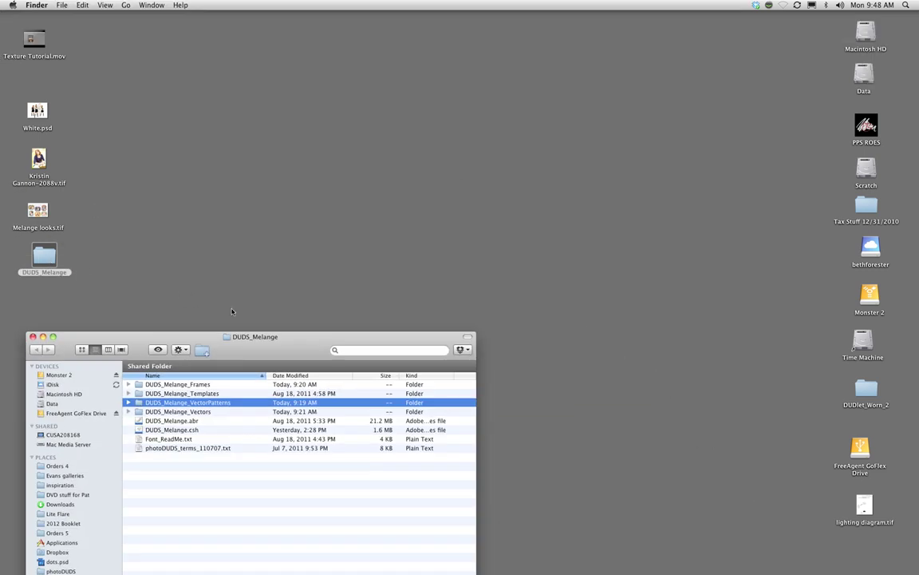
pyautogui.moveTo(233, 326); pyautogui.dragTo(357, 268)
pyautogui.doubleClick(335, 199)
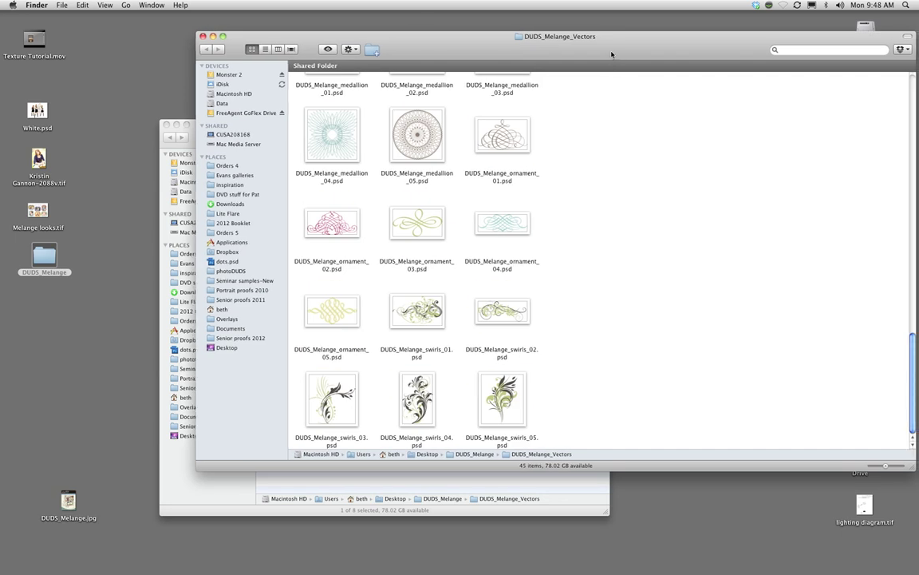
pyautogui.moveTo(824, 468); pyautogui.dragTo(644, 424)
# Look through the bloom, bracket, corner, divider and flourish artwork in the DUDS_Melange_Vectors folder
pyautogui.scroll(20, 567, 383)
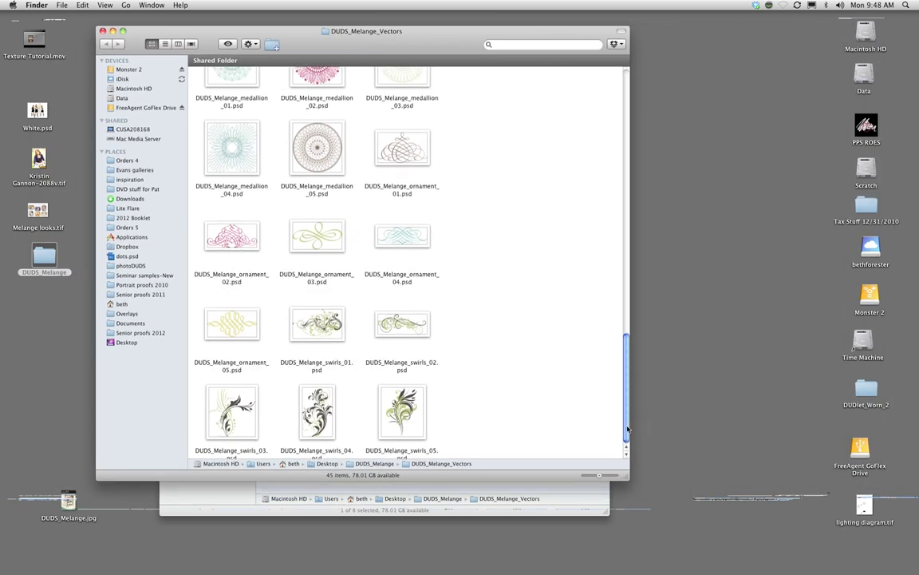
pyautogui.scroll(1, 587, 174)
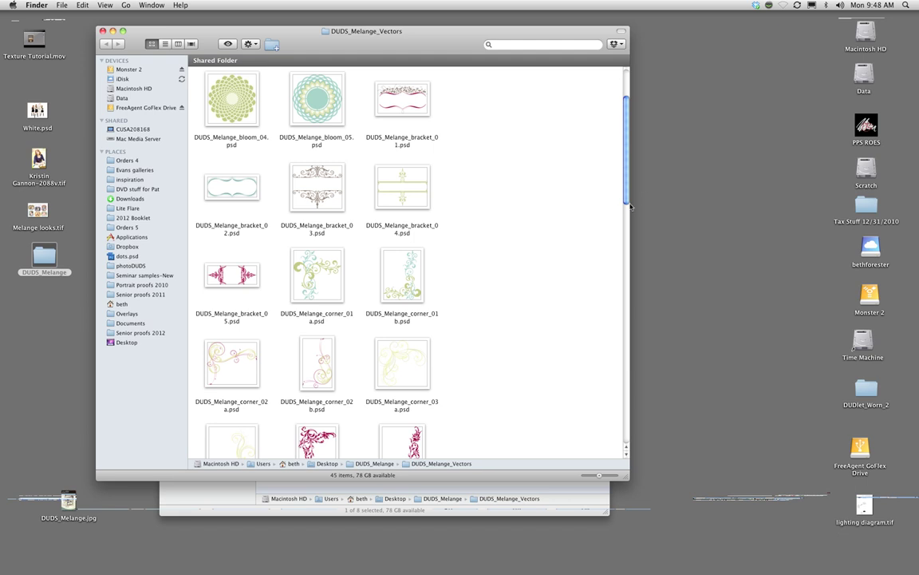
pyautogui.scroll(-10, 619, 220)
pyautogui.scroll(-3, 605, 294)
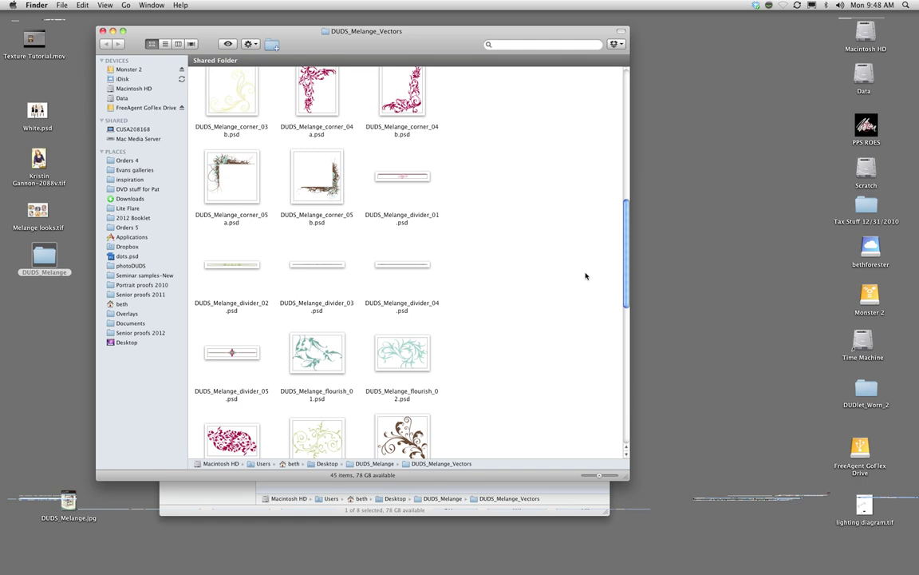
# Move the DUDS_Melange_Vectors window aside and close the parent DUDS_Melange folder window
pyautogui.moveTo(520, 62); pyautogui.dragTo(689, 94)
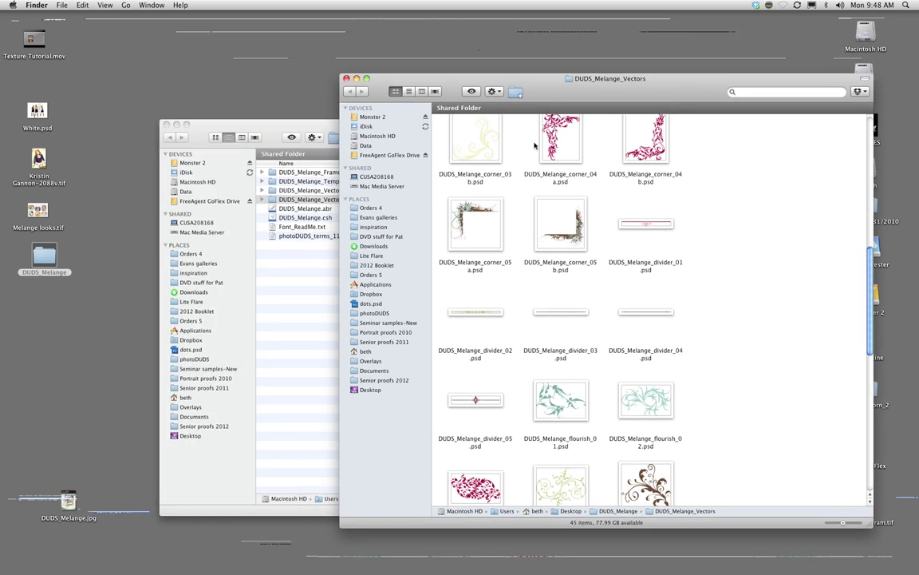
pyautogui.moveTo(184, 130); pyautogui.dragTo(150, 162)
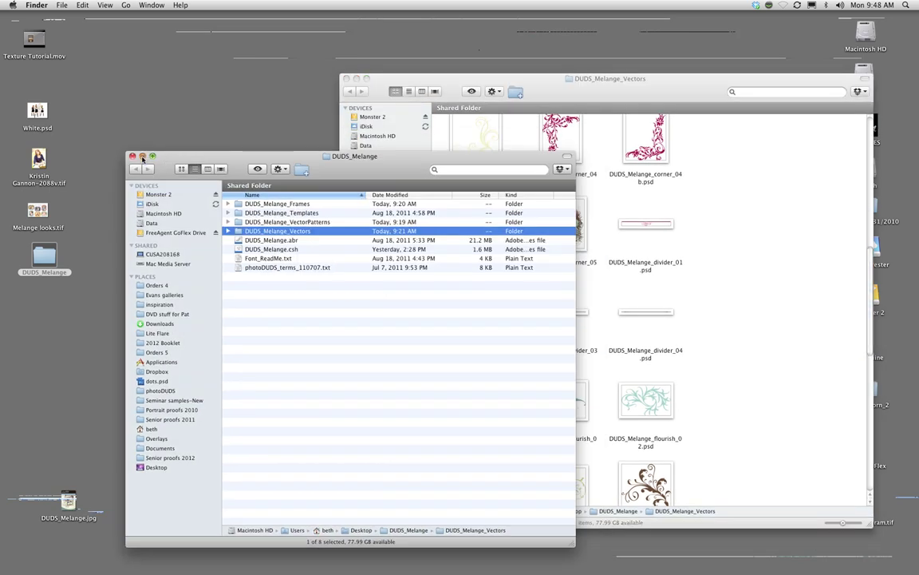
pyautogui.click(133, 155)
# Open White.psd from the desktop in Photoshop and clear all its guides
pyautogui.click(39, 120)
pyautogui.doubleClick(39, 120)
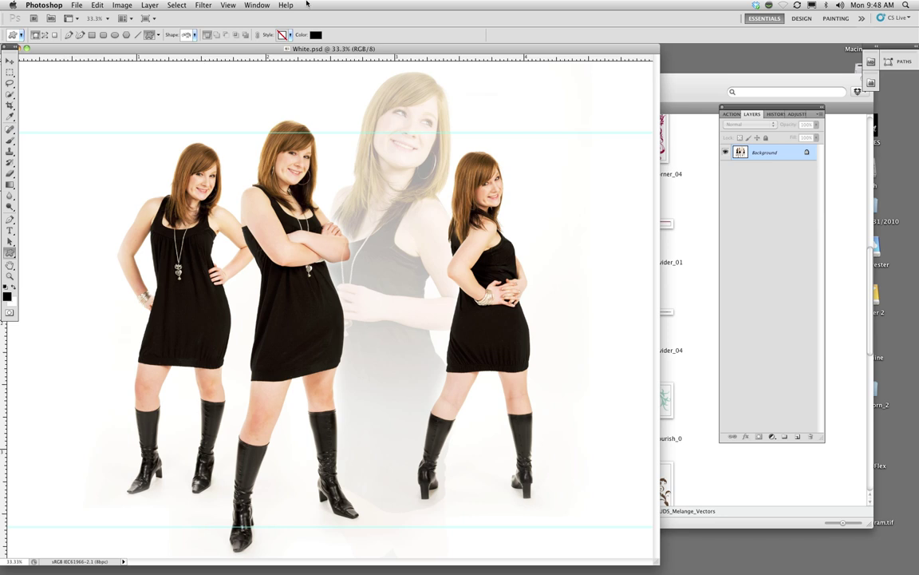
pyautogui.click(229, 5)
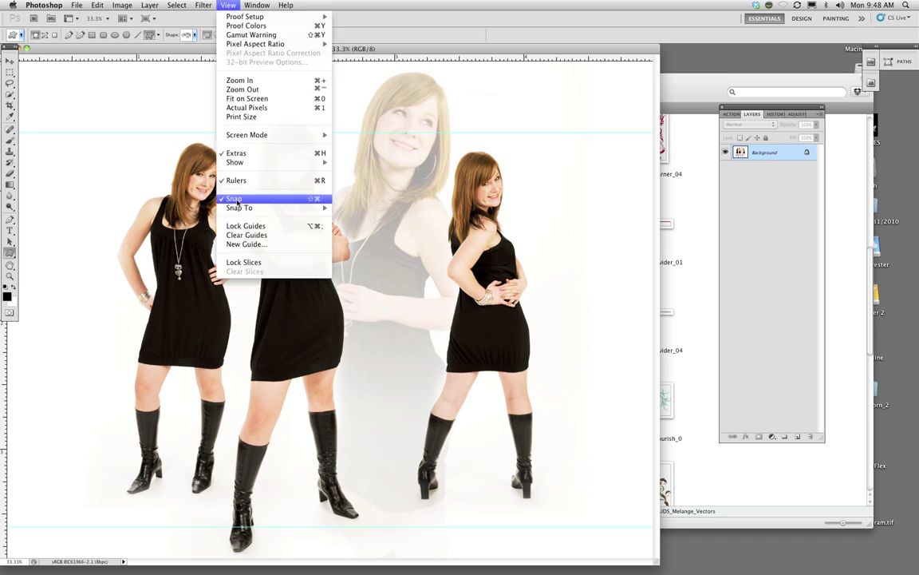
pyautogui.click(248, 234)
pyautogui.press('super+minus')
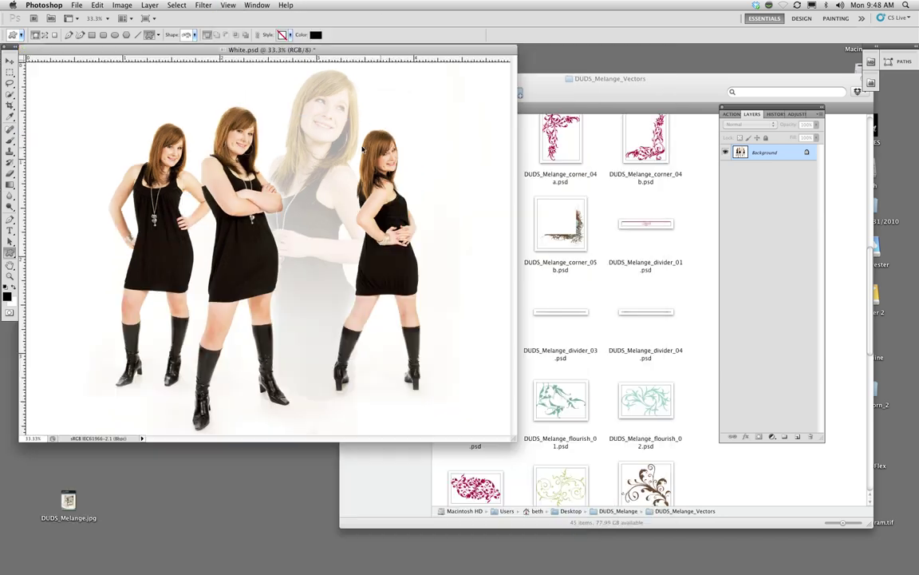
# Open DUDS_Melange_swirls_01.psd from the DUDS_Melange_Vectors folder in Photoshop
pyautogui.moveTo(713, 75); pyautogui.dragTo(683, 69)
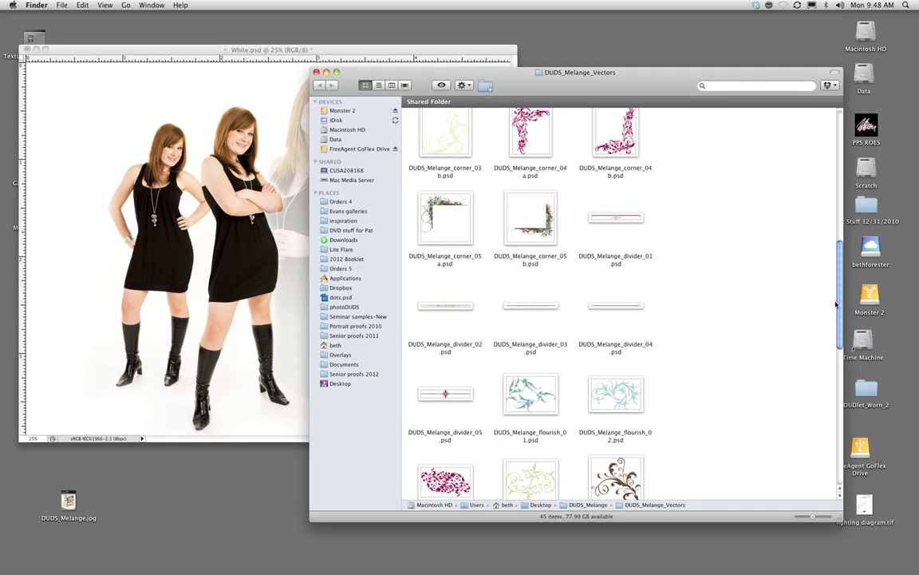
pyautogui.moveTo(834, 304); pyautogui.dragTo(833, 474)
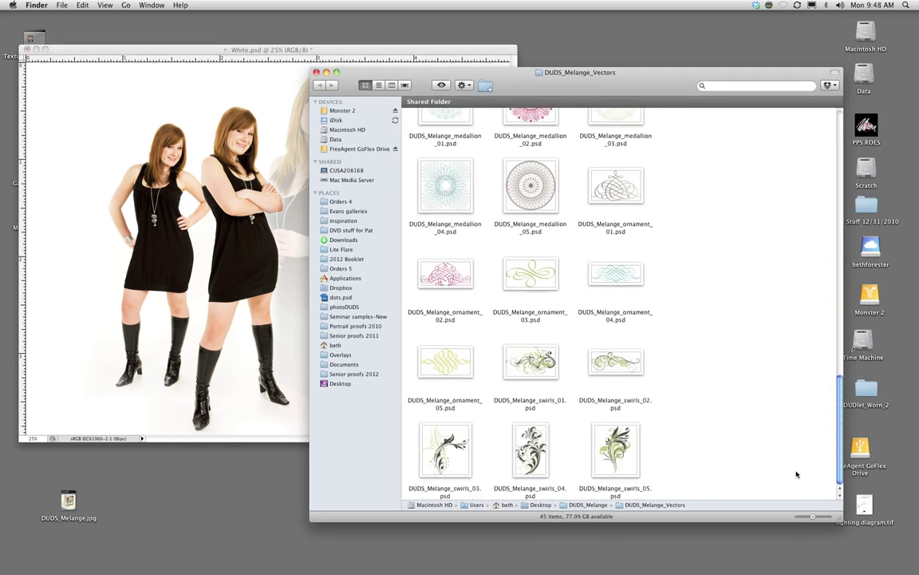
pyautogui.click(569, 319)
pyautogui.click(537, 379)
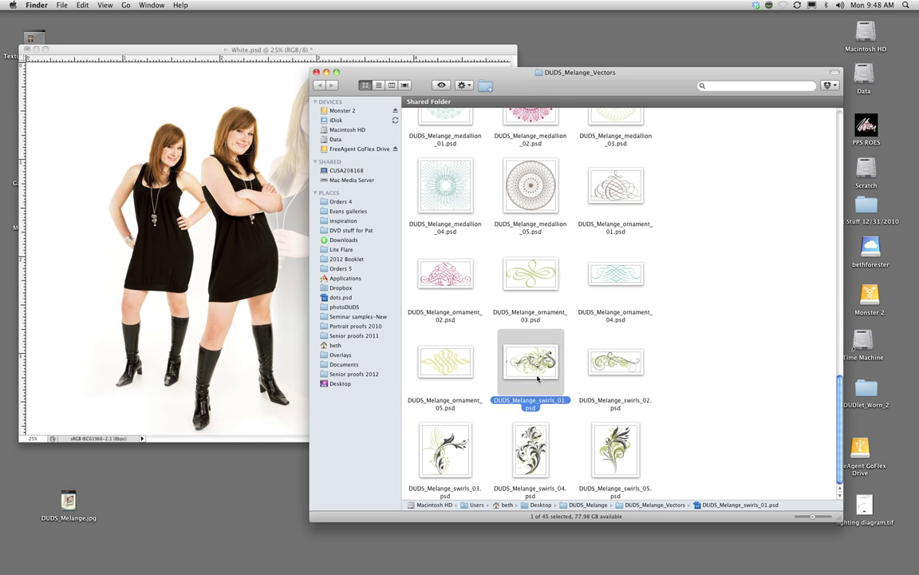
pyautogui.doubleClick(537, 375)
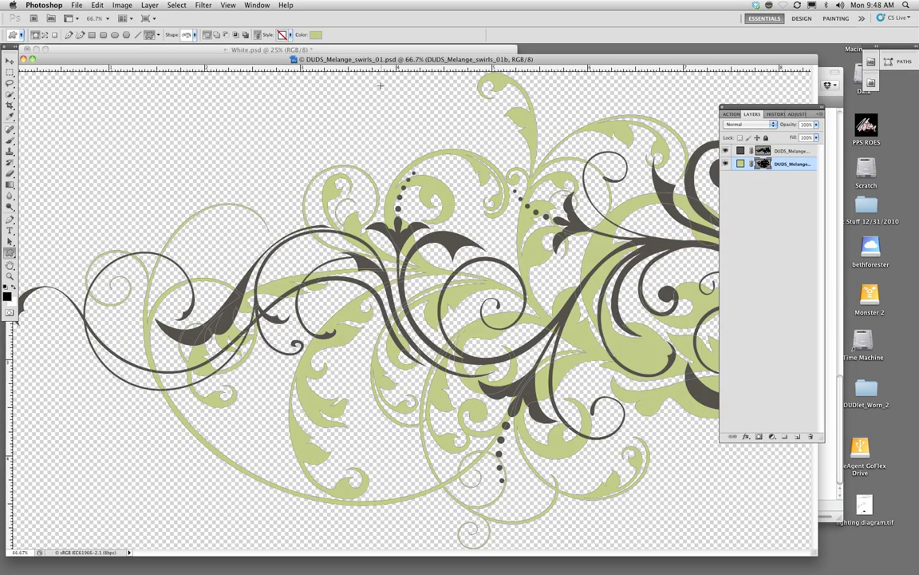
# Copy both swirl layers together into White.psd and place them over the photo's upper-right corner
pyautogui.moveTo(378, 62); pyautogui.dragTo(549, 80)
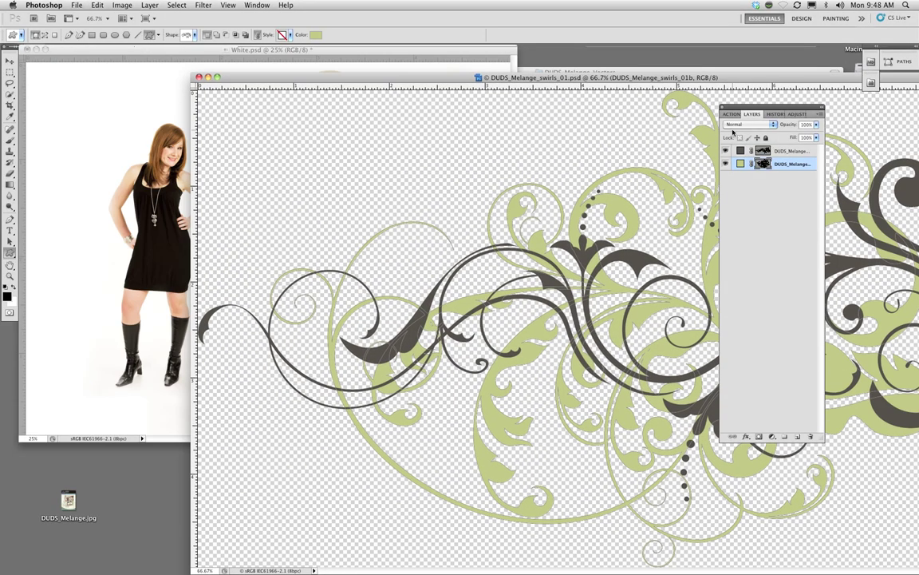
pyautogui.click(216, 35)
pyautogui.keyDown('shift'); pyautogui.click(787, 151); pyautogui.keyUp('shift')
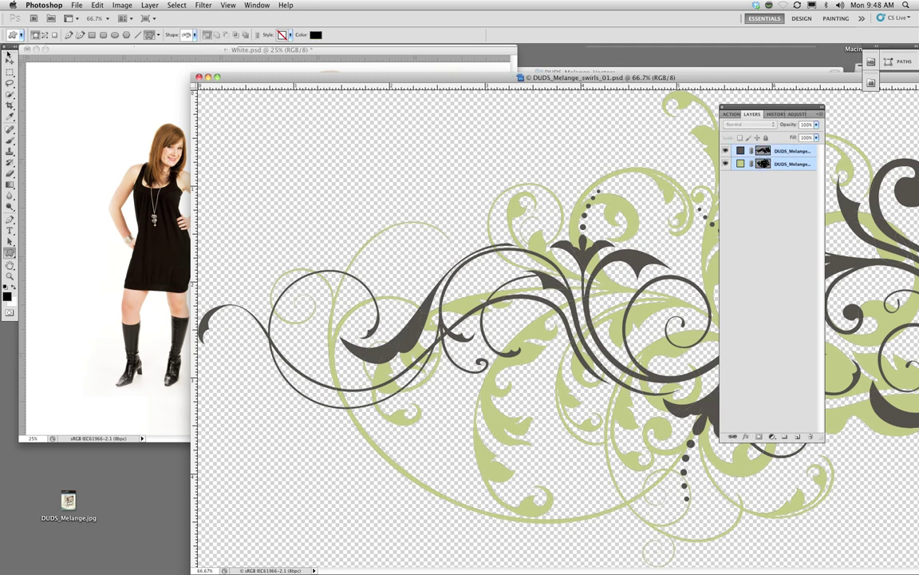
pyautogui.click(9, 61)
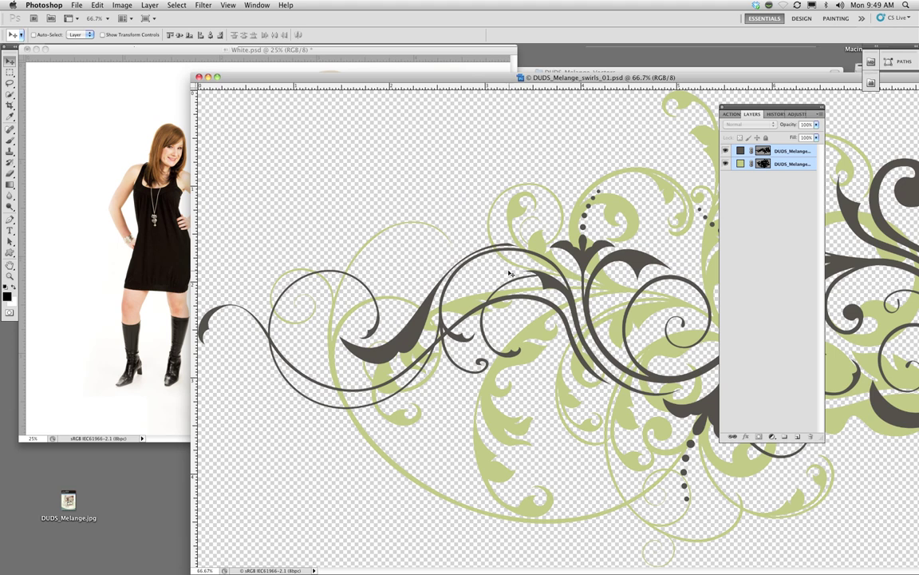
pyautogui.moveTo(542, 257); pyautogui.dragTo(137, 114)
pyautogui.moveTo(216, 139); pyautogui.dragTo(396, 123)
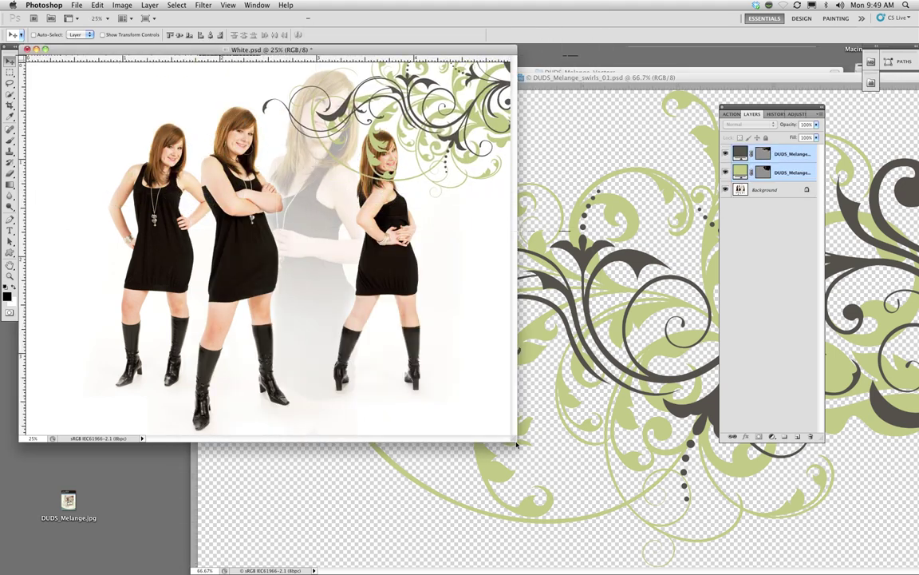
# Rotate both swirl layers by about 36° and position them so they wrap around the photo's upper-right corner
pyautogui.moveTo(517, 444); pyautogui.dragTo(699, 515)
pyautogui.hotkey('ctrl', 't')
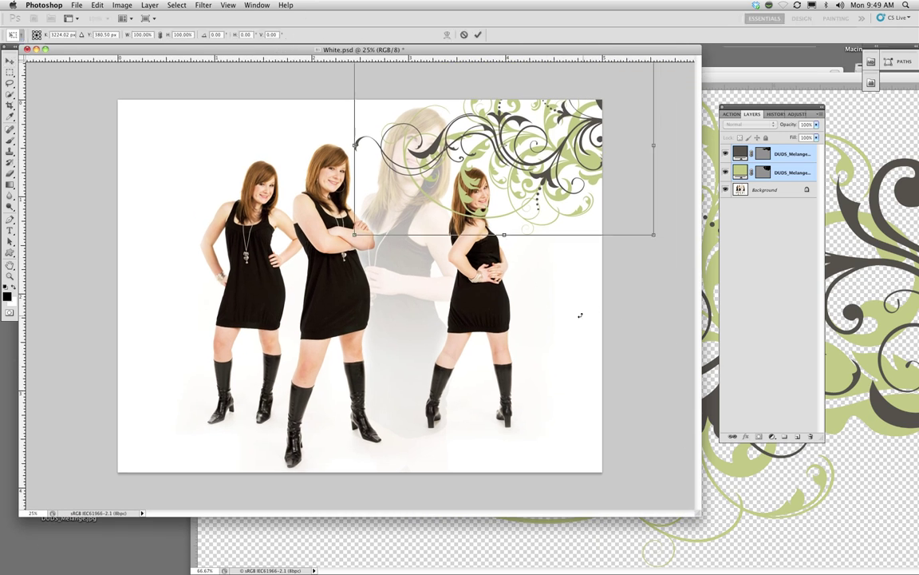
pyautogui.moveTo(580, 315); pyautogui.dragTo(587, 198)
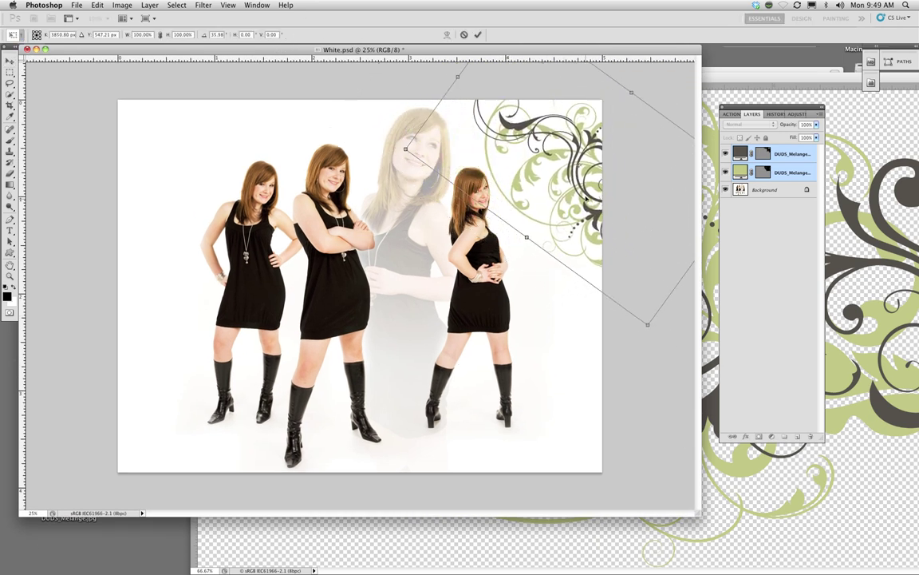
pyautogui.press('Return')
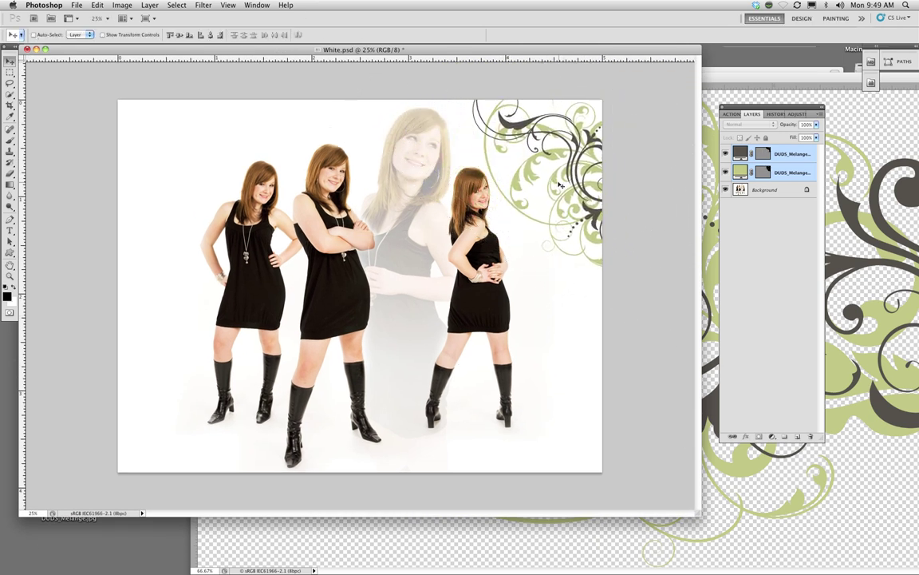
# Recolor the green DUDS_Melange_swirls_01b layer to dark red #991f0b
pyautogui.doubleClick(742, 173)
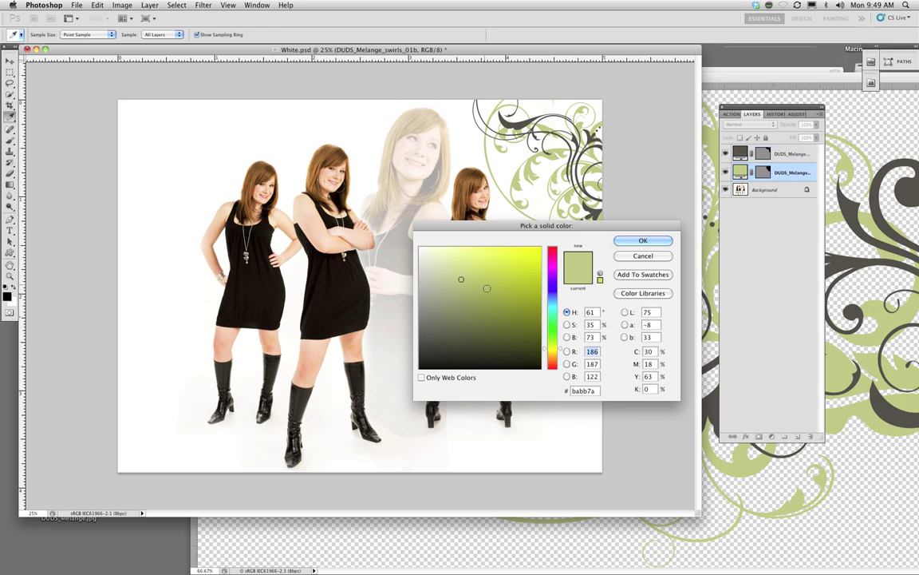
pyautogui.click(555, 361)
pyautogui.click(513, 316)
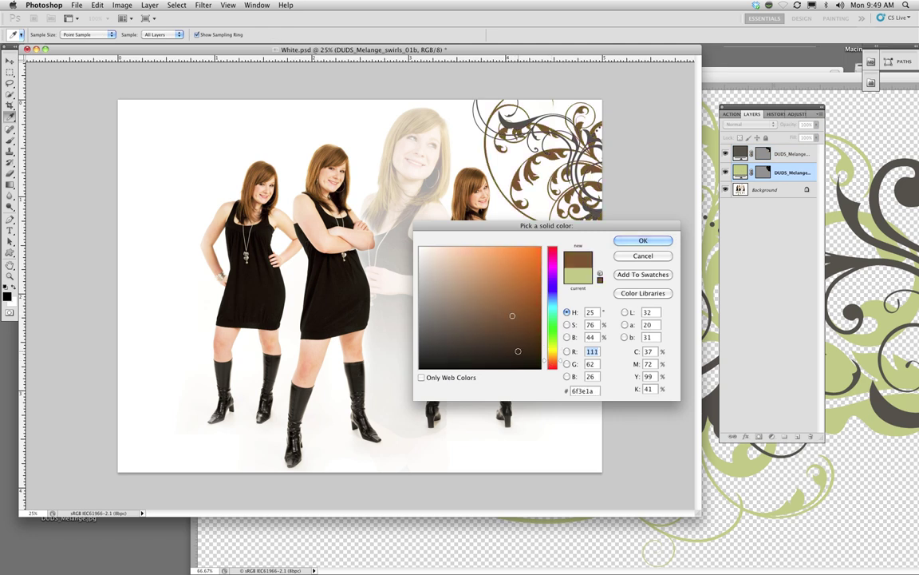
pyautogui.click(551, 366)
pyautogui.click(533, 295)
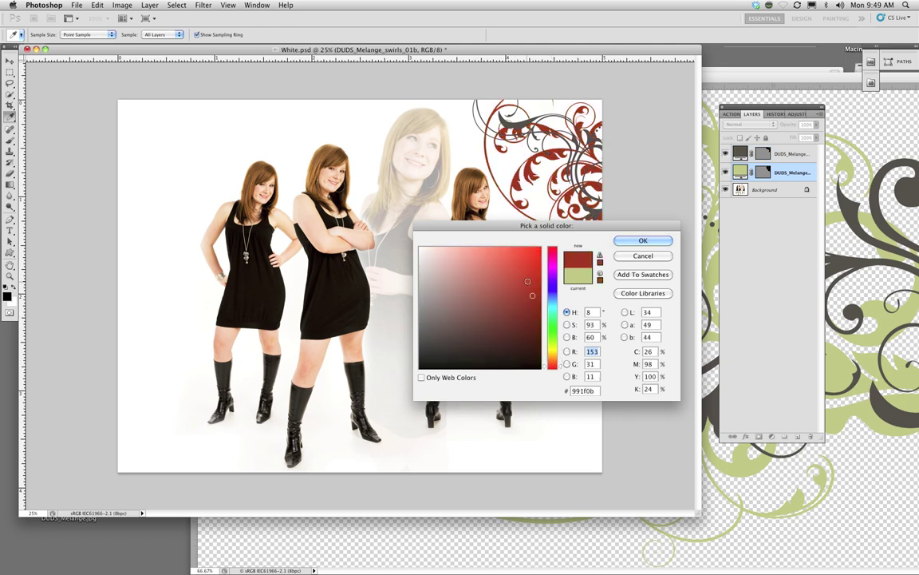
pyautogui.click(641, 241)
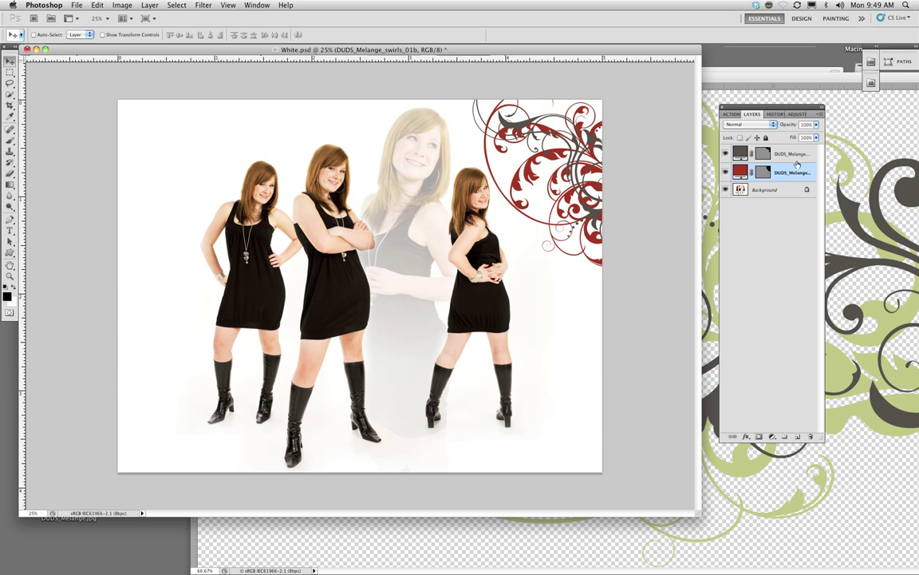
# Try to enlarge the dark red swirl layer to about 249% across the photo
pyautogui.moveTo(518, 54); pyautogui.dragTo(501, 51)
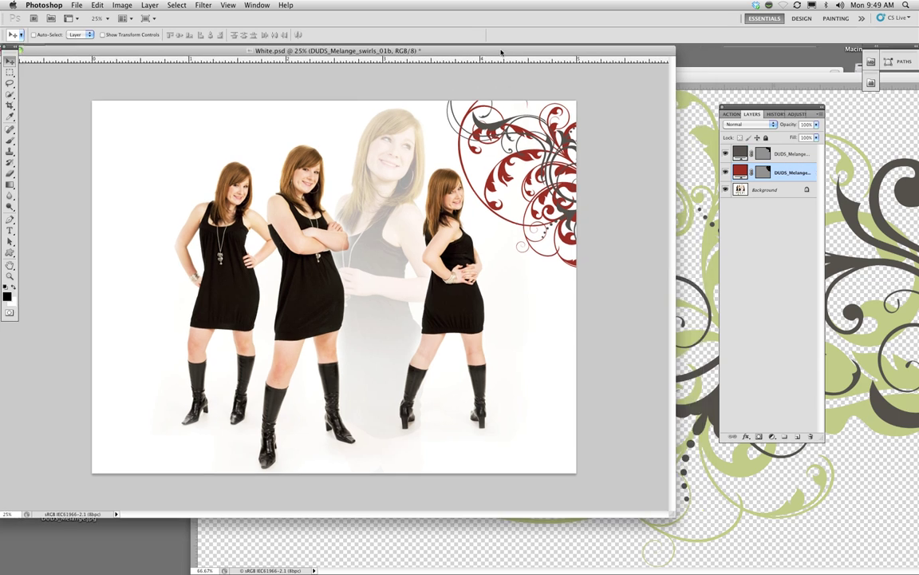
pyautogui.hotkey('ctrl', 't')
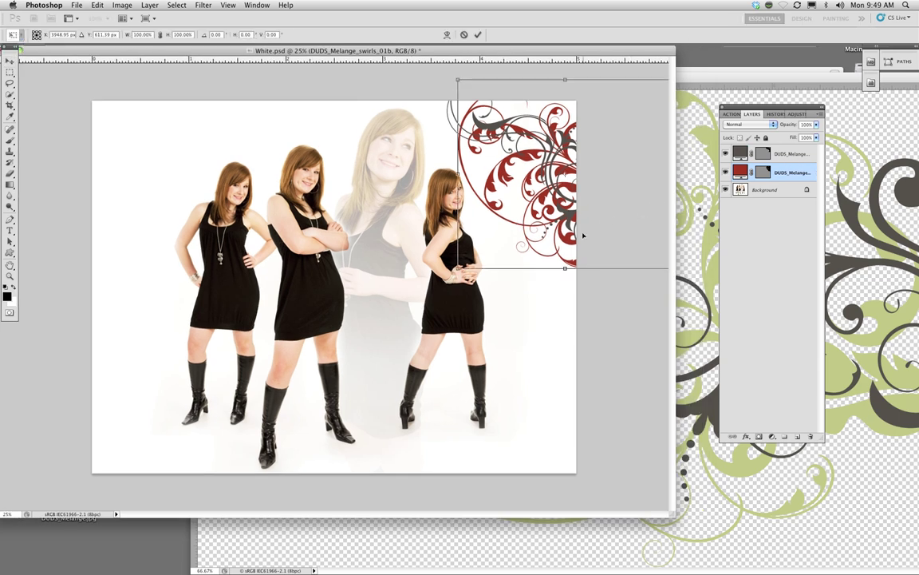
pyautogui.moveTo(457, 268); pyautogui.dragTo(28, 369)
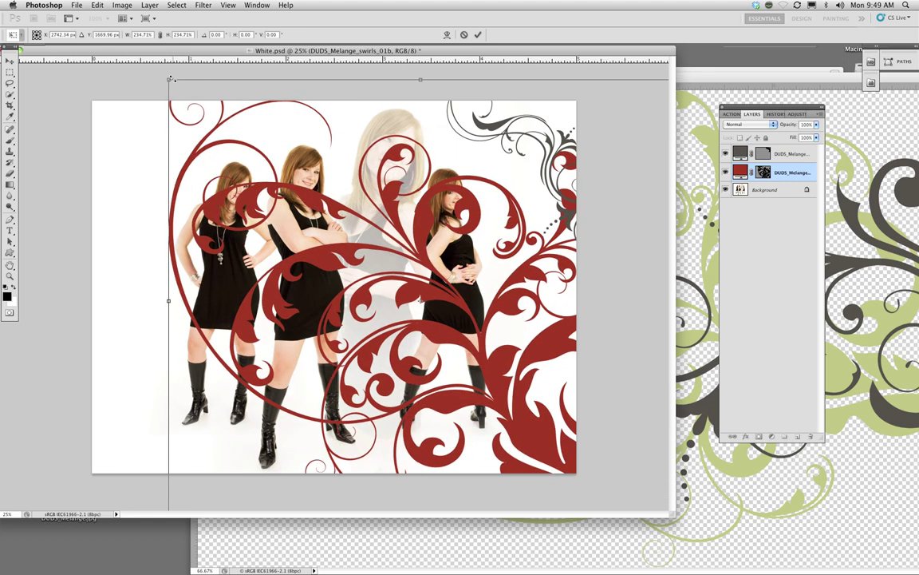
pyautogui.moveTo(169, 79); pyautogui.dragTo(138, 68)
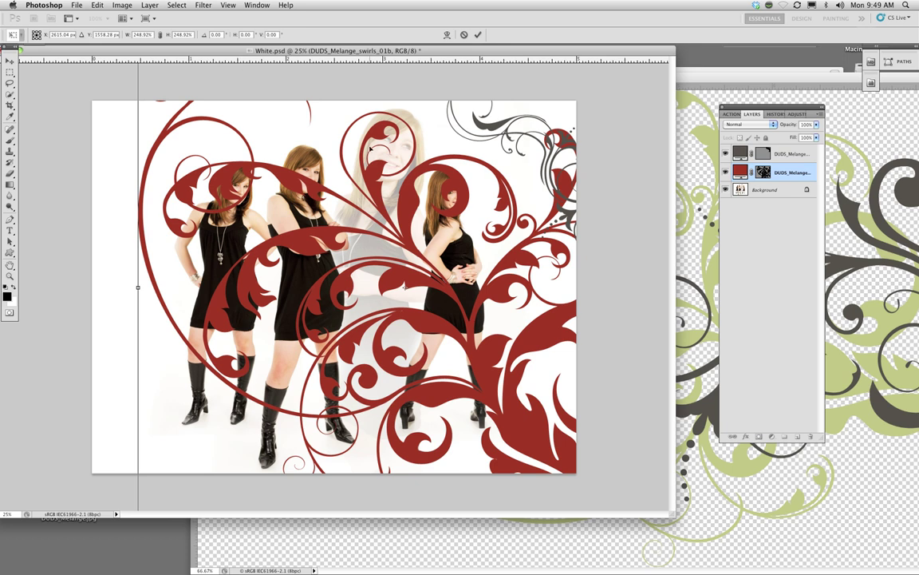
pyautogui.press('super+minus')
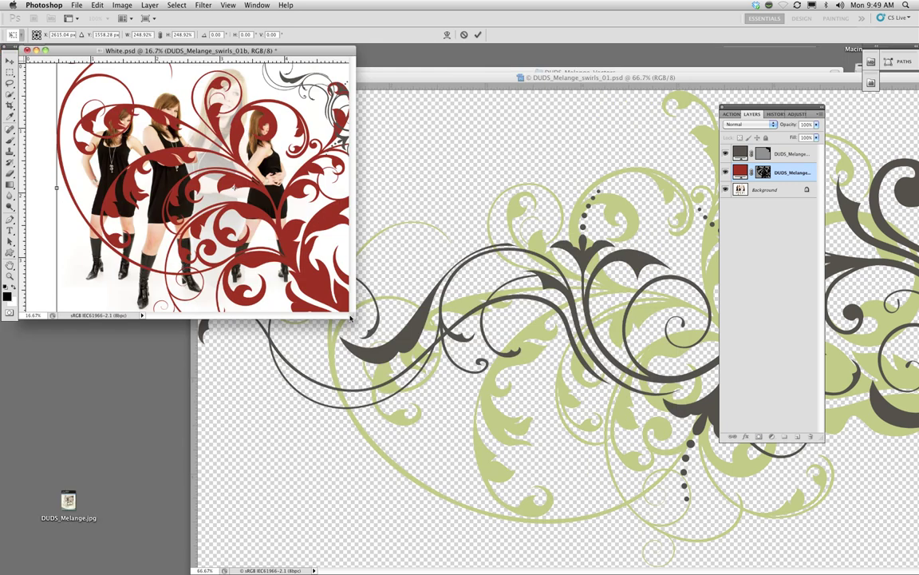
pyautogui.moveTo(350, 318); pyautogui.dragTo(549, 387)
pyautogui.press('Escape')
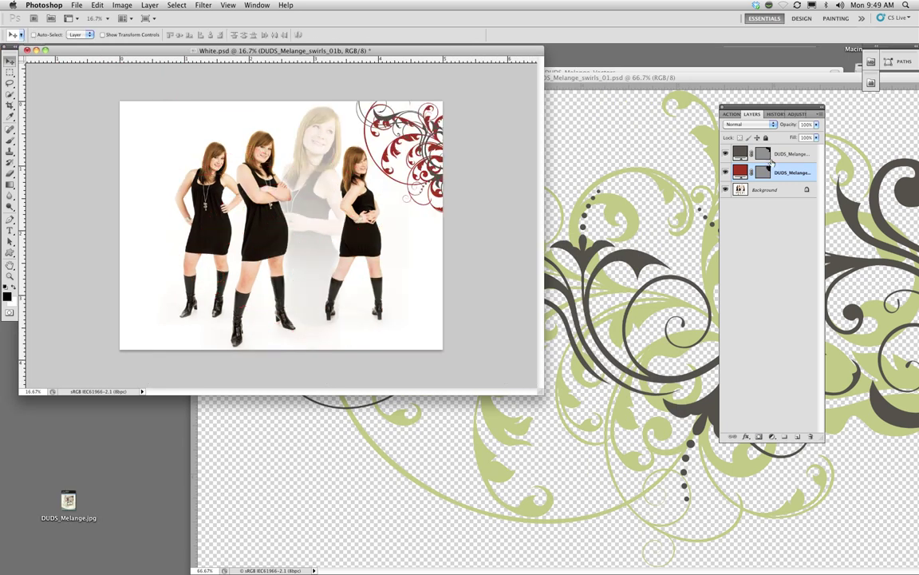
# Close DUDS_Melange_swirls_01.psd and open DUDS_Melange_swirls_05.psd from the DUDS_Melange_Vectors folder
pyautogui.click(669, 127)
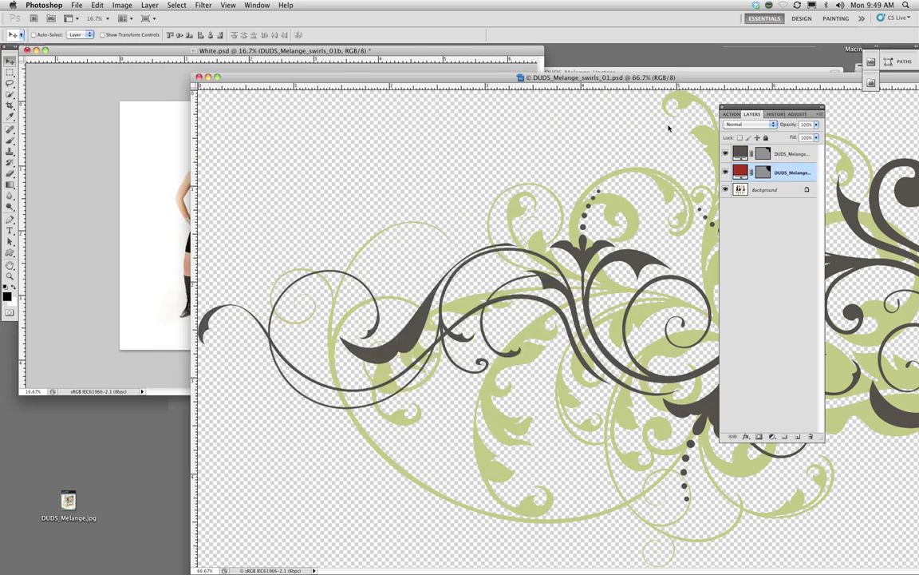
pyautogui.click(199, 76)
pyautogui.click(669, 342)
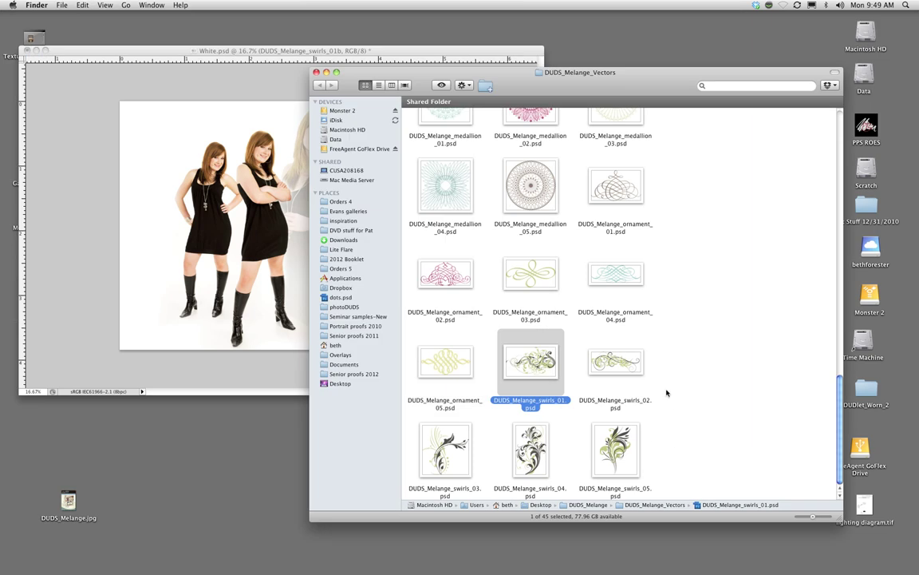
pyautogui.doubleClick(622, 453)
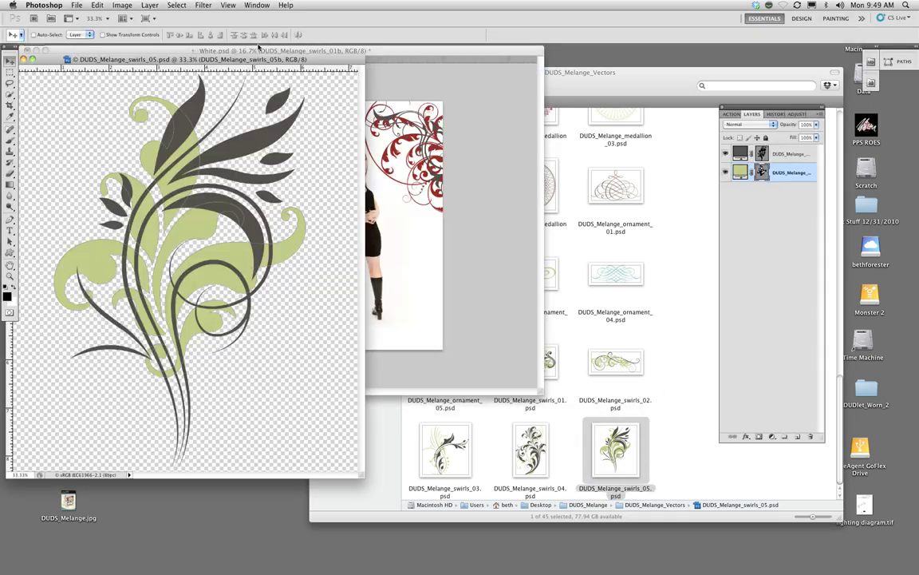
# Copy both layers of DUDS_Melange_swirls_05.psd together into White.psd and place them over the photo's lower-left corner
pyautogui.moveTo(259, 59); pyautogui.dragTo(479, 71)
pyautogui.keyDown('shift'); pyautogui.click(798, 156); pyautogui.keyUp('shift')
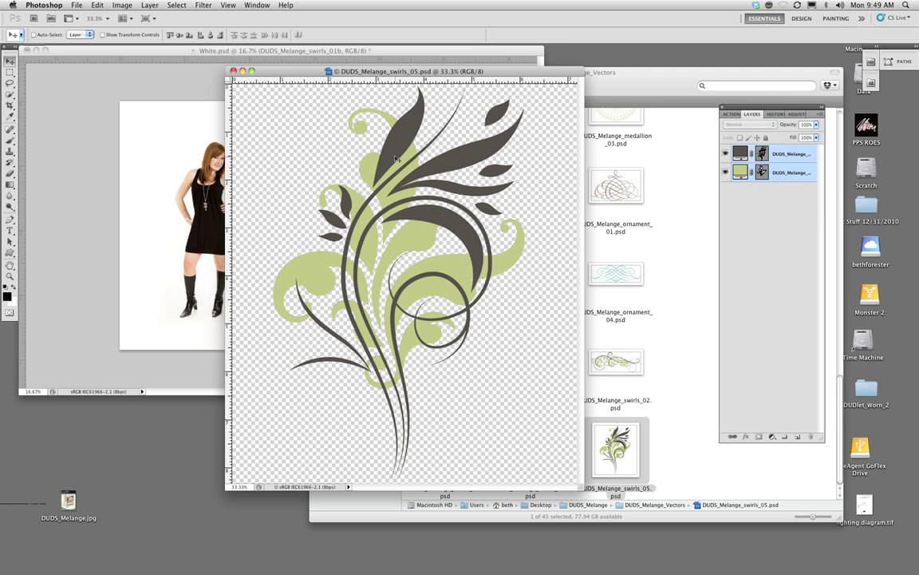
pyautogui.moveTo(361, 135); pyautogui.dragTo(158, 271)
# Recolor the green DUDS_Melange_swirls_05b layer to red #aa1602
pyautogui.doubleClick(740, 190)
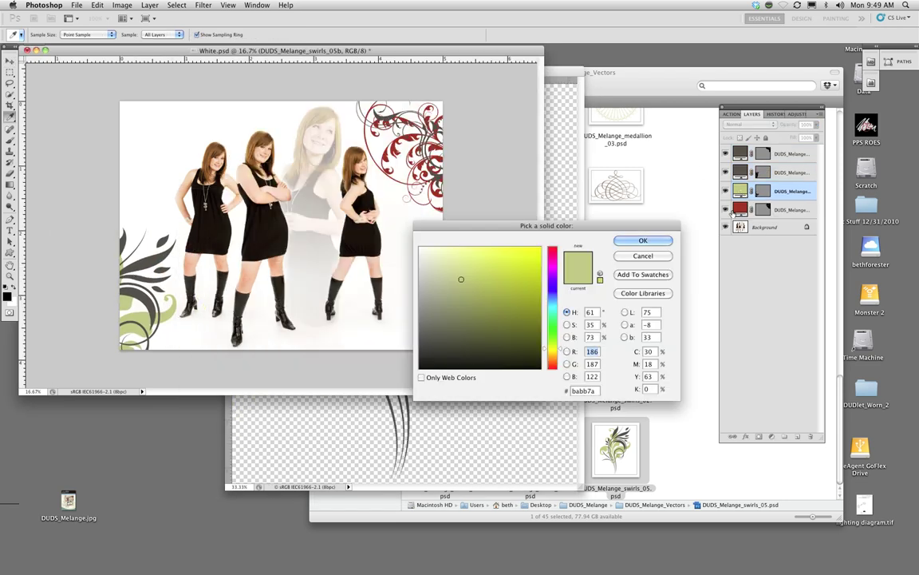
pyautogui.click(551, 364)
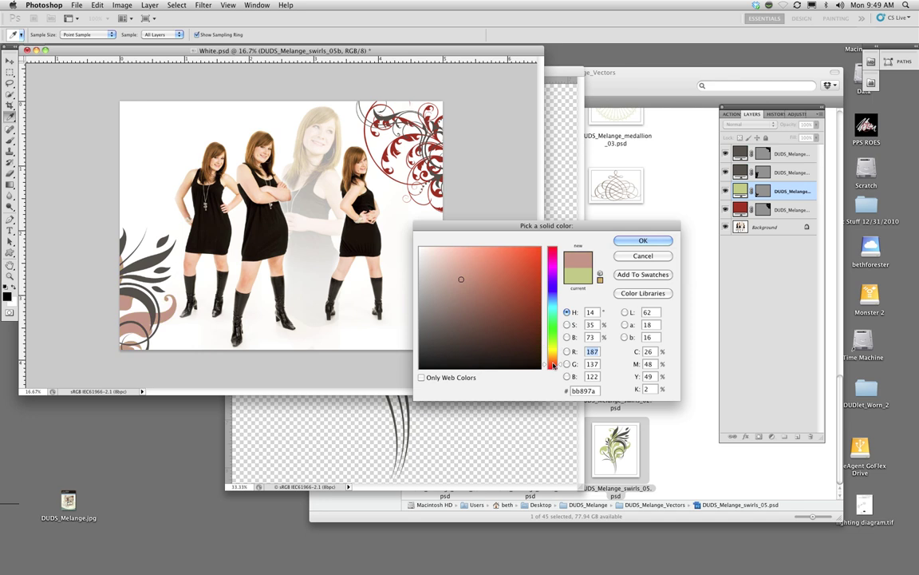
pyautogui.moveTo(527, 336); pyautogui.dragTo(528, 317)
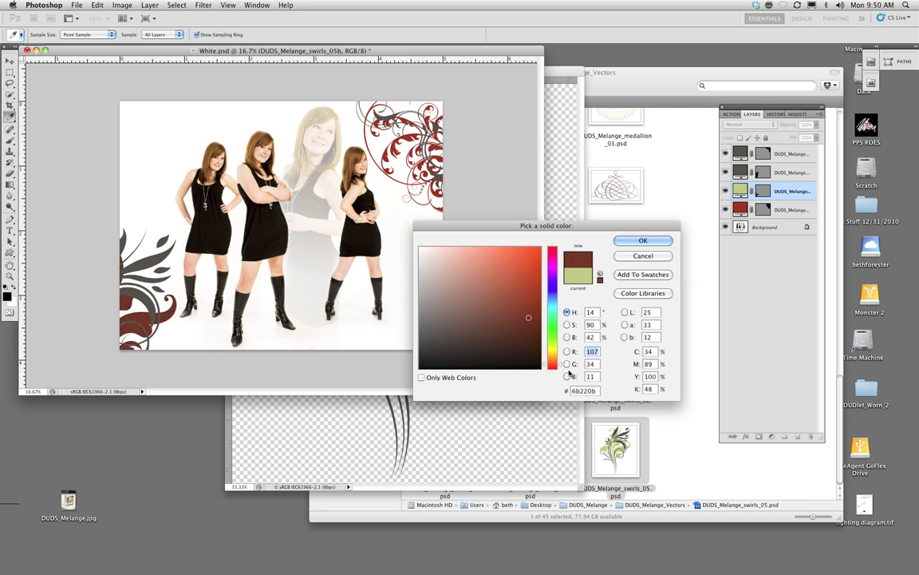
pyautogui.moveTo(551, 364); pyautogui.dragTo(551, 370)
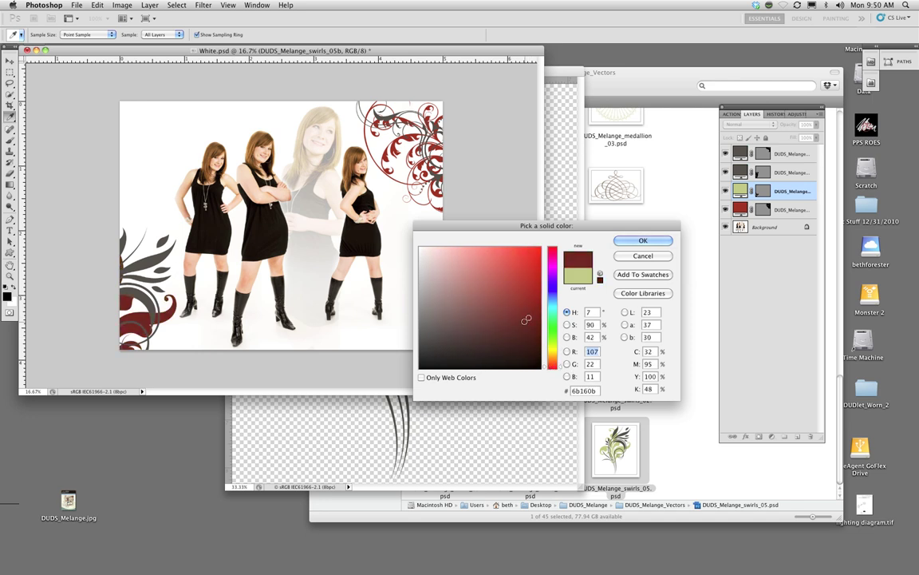
pyautogui.click(536, 297)
pyautogui.click(540, 287)
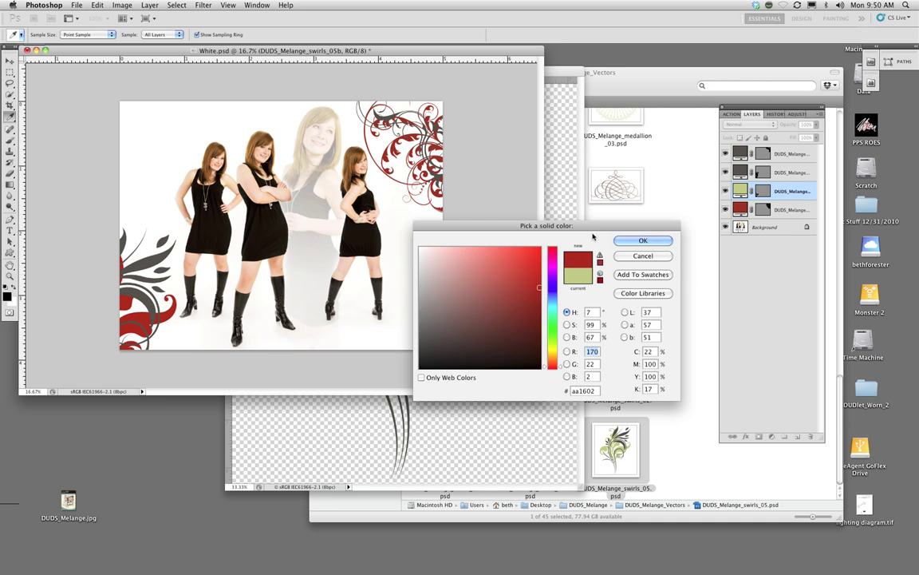
pyautogui.click(648, 241)
# Rotate the red DUDS_Melange_swirls_05b layer clockwise and position it within the photo's lower-left corner
pyautogui.press('super+t')
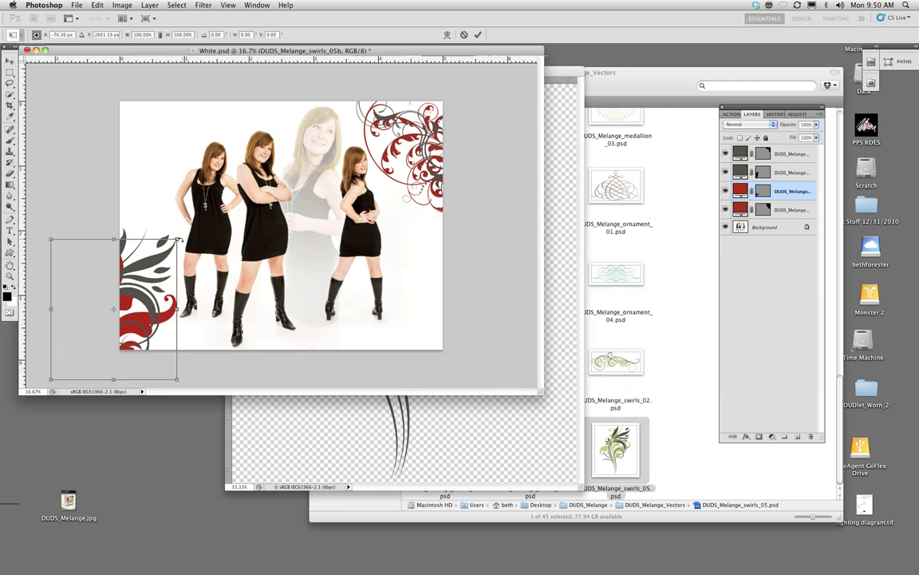
pyautogui.moveTo(179, 238); pyautogui.dragTo(172, 275)
pyautogui.moveTo(108, 325); pyautogui.dragTo(140, 293)
pyautogui.press('Return')
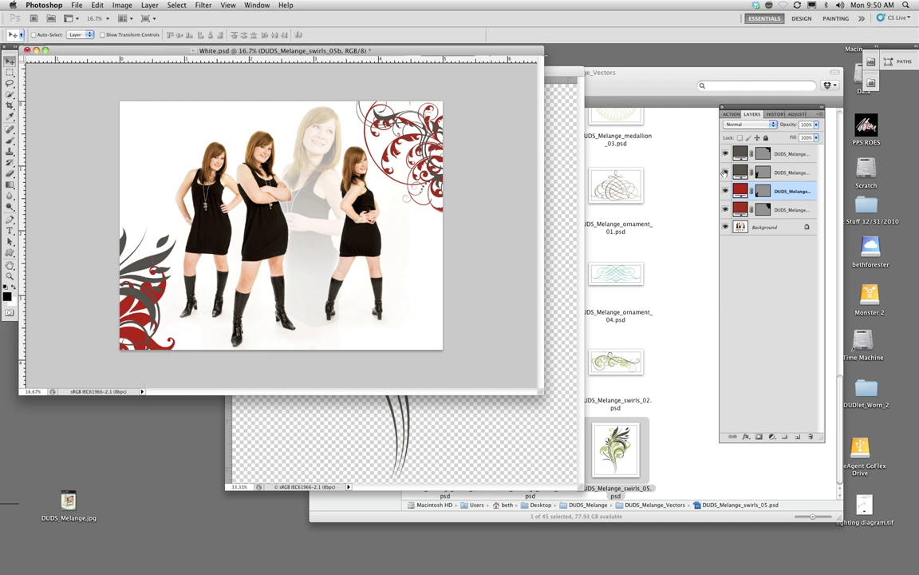
# Hide both dark gray swirl layers so only the red swirls decorate the photo's corners
pyautogui.click(725, 172)
pyautogui.click(725, 172)
pyautogui.click(724, 171)
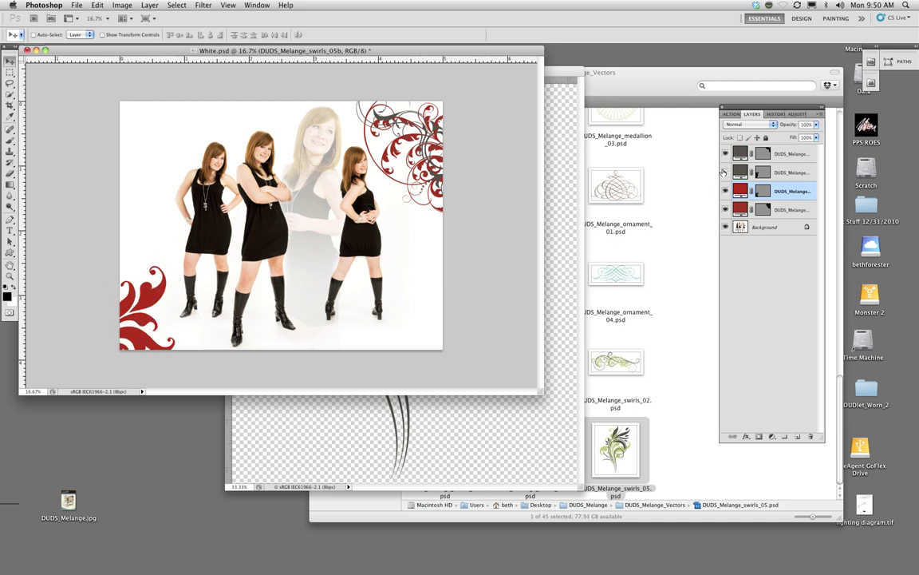
pyautogui.click(725, 154)
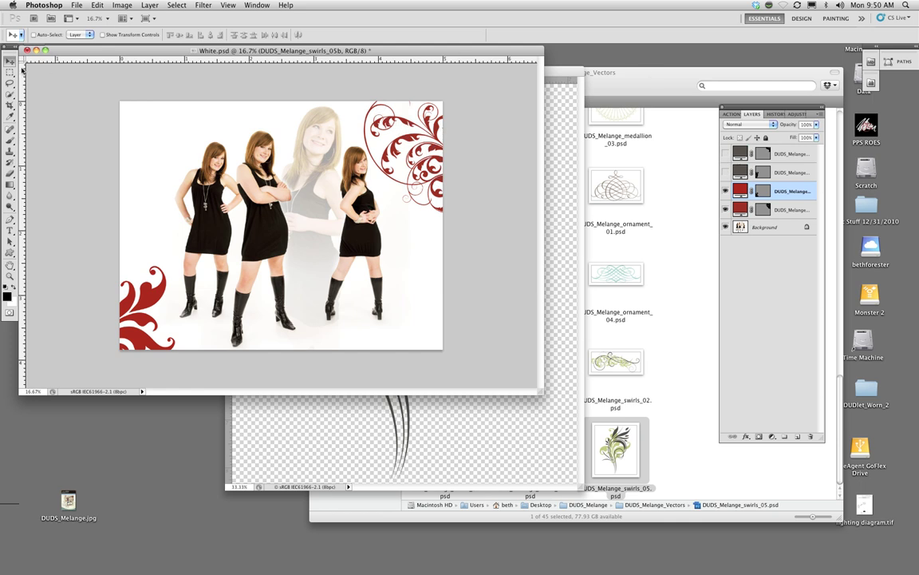
# Close White.psd without saving its changes and close DUDS_Melange_swirls_05.psd
pyautogui.click(26, 50)
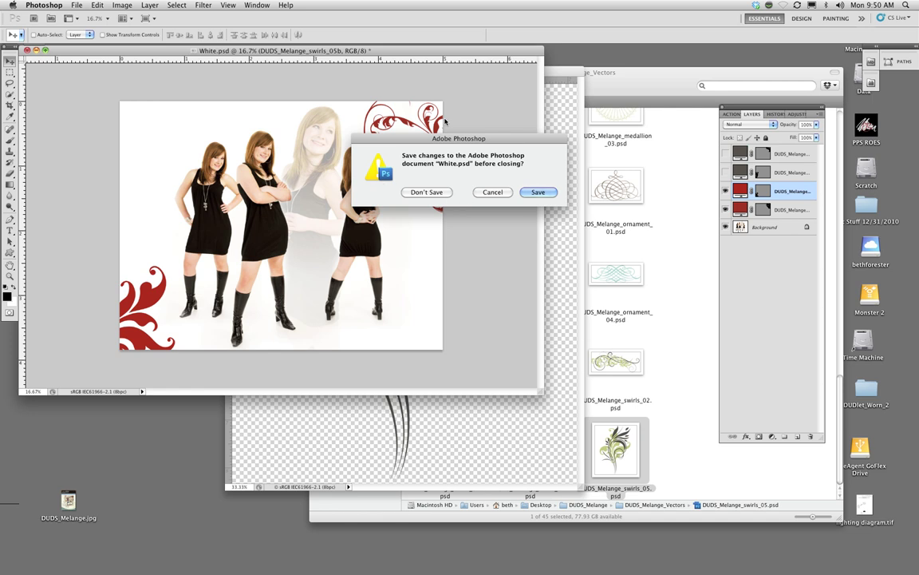
pyautogui.click(427, 193)
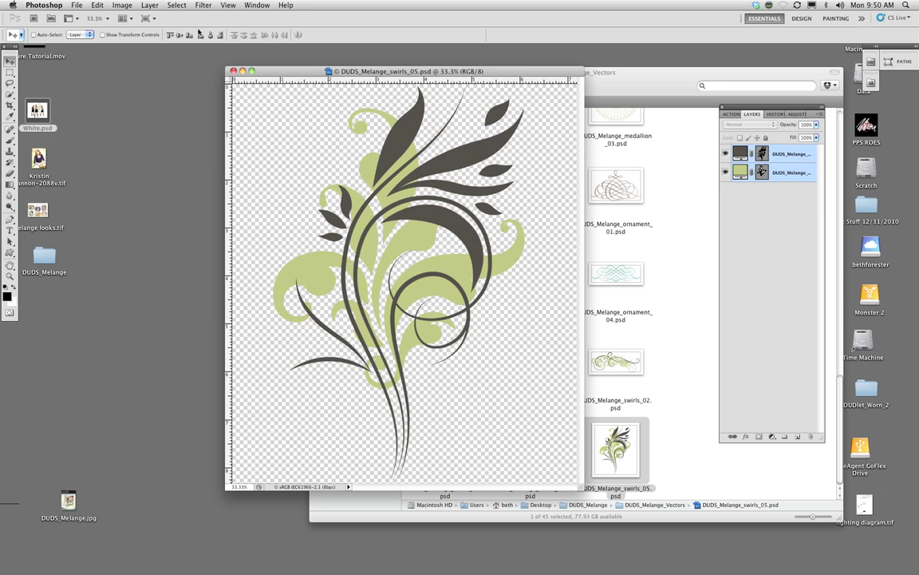
pyautogui.click(234, 72)
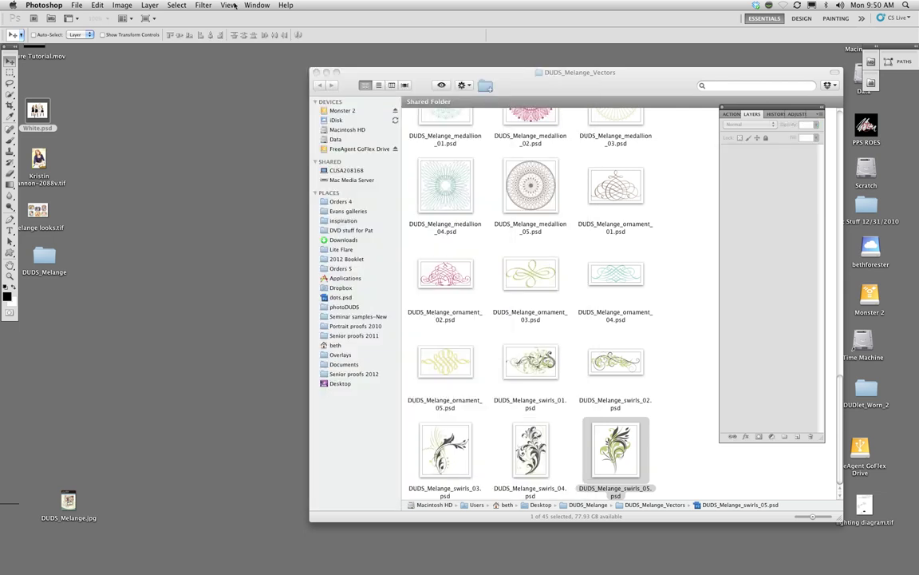
# Reopen White.psd from the desktop and open DUDS_Melange_medallion_02.psd from the DUDS_Melange_Vectors folder
pyautogui.doubleClick(40, 111)
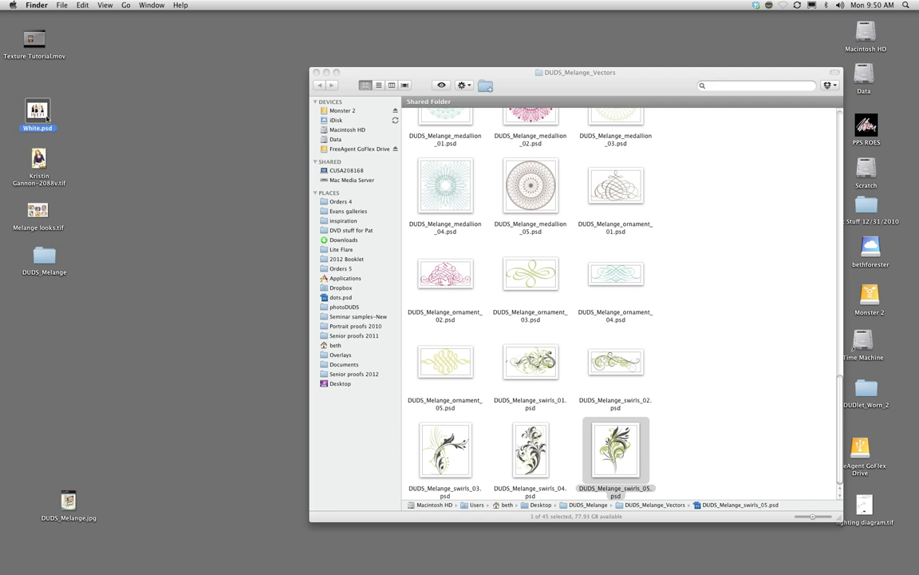
pyautogui.click(671, 239)
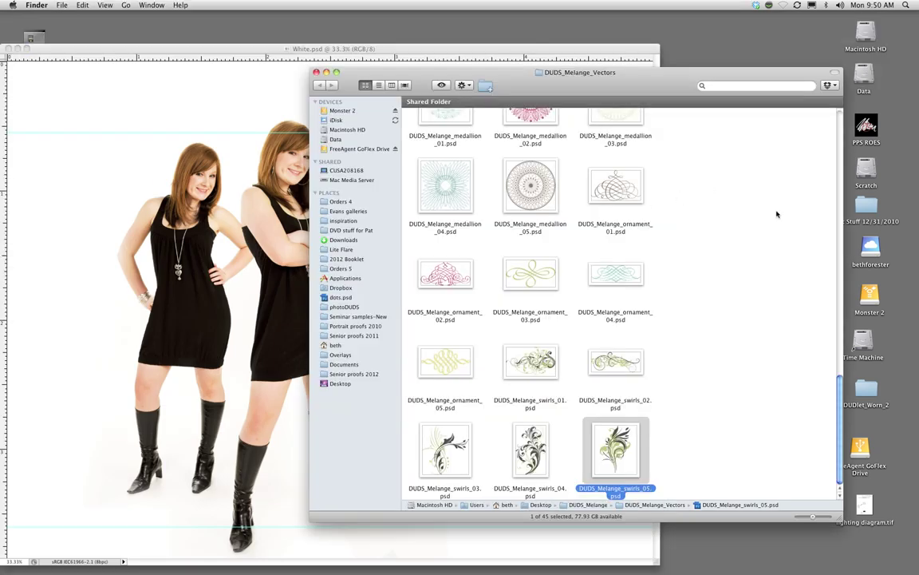
pyautogui.scroll(5, 754, 343)
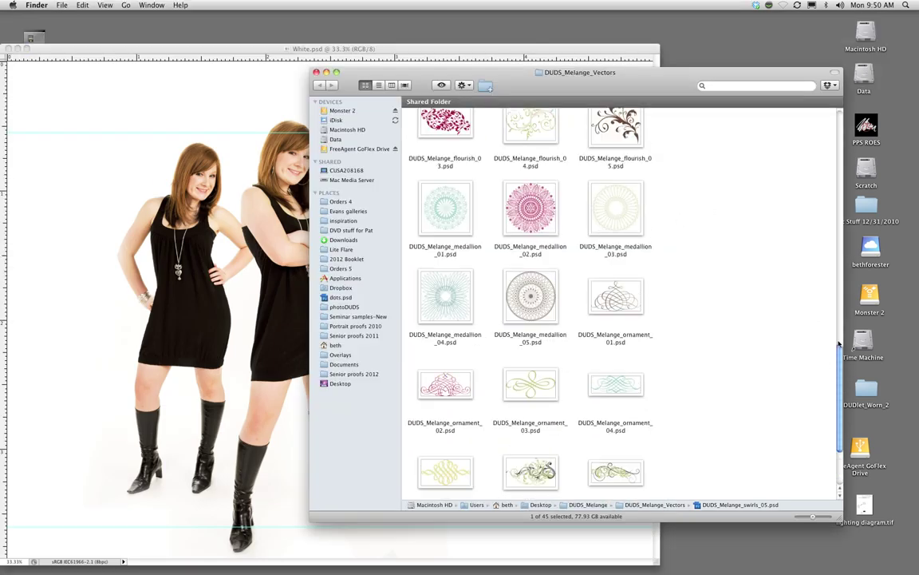
pyautogui.click(729, 301)
pyautogui.moveTo(839, 375); pyautogui.dragTo(804, 317)
pyautogui.click(540, 395)
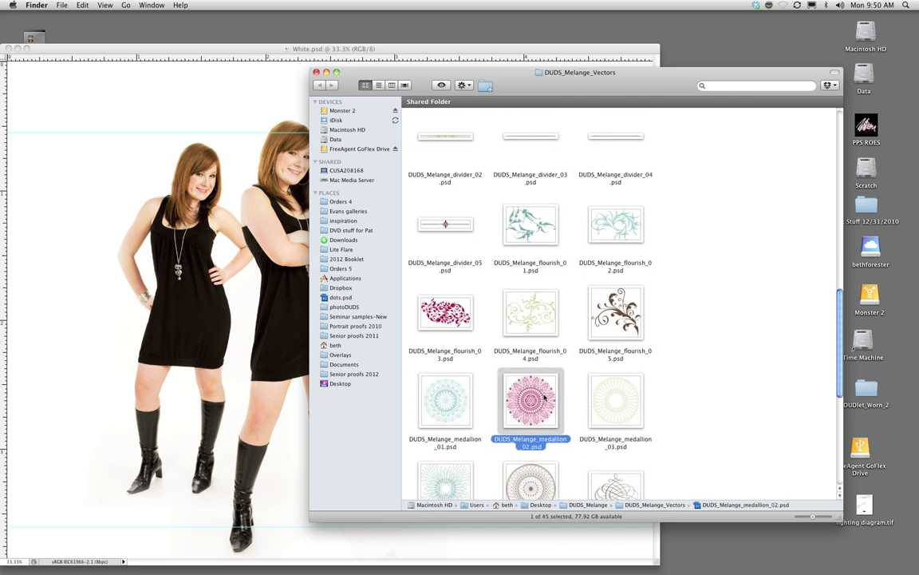
pyautogui.doubleClick(533, 403)
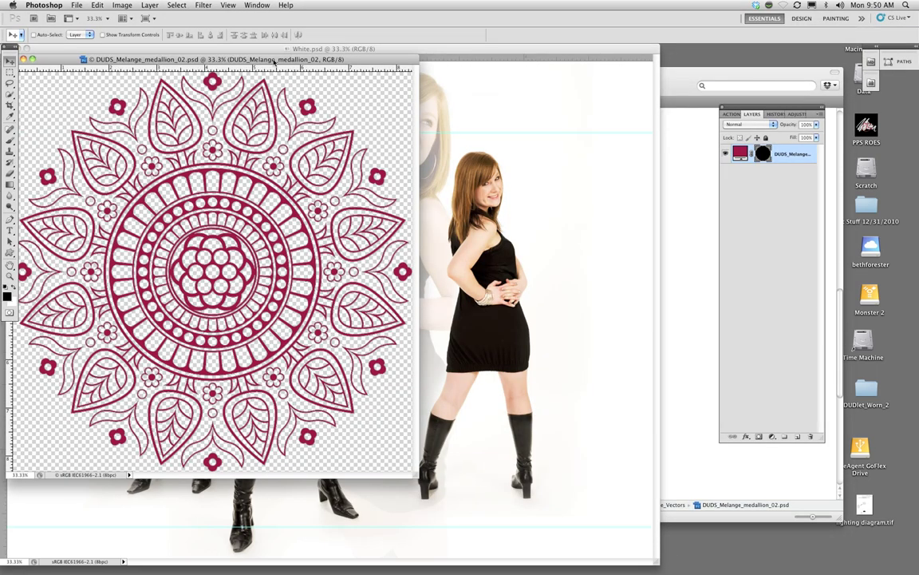
# Copy the medallion layer into White.psd and position it partly off the canvas at the photo's upper-left corner
pyautogui.moveTo(274, 62); pyautogui.dragTo(481, 68)
pyautogui.moveTo(734, 153); pyautogui.dragTo(401, 83)
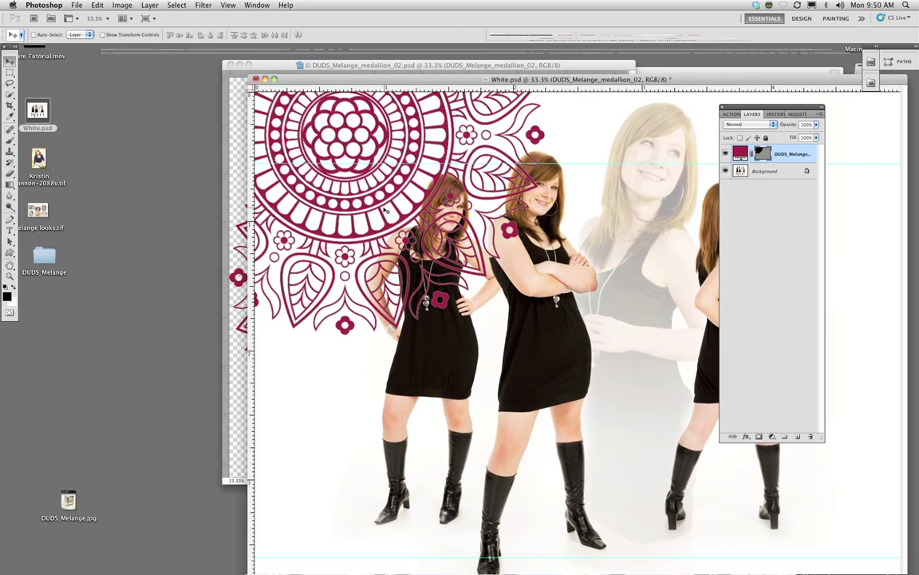
pyautogui.moveTo(387, 211); pyautogui.dragTo(280, 173)
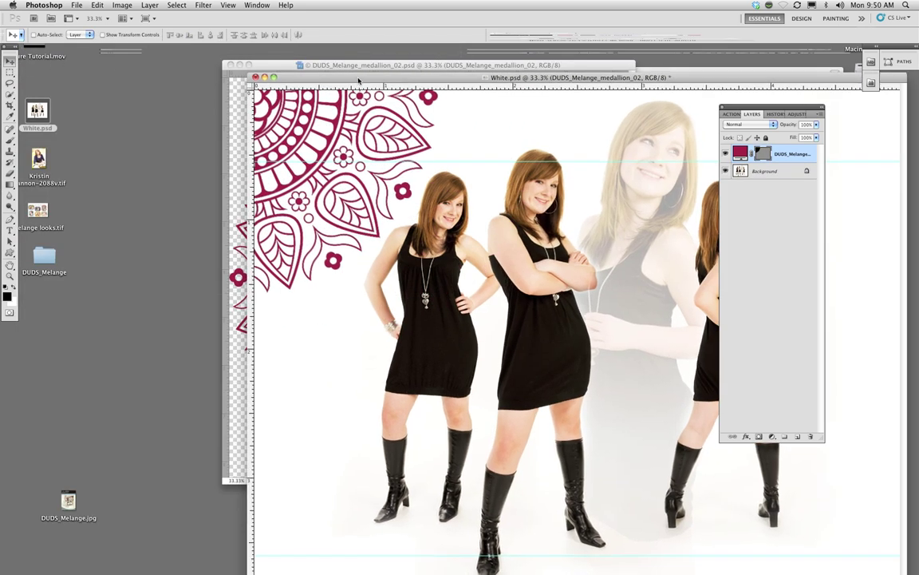
pyautogui.moveTo(358, 80); pyautogui.dragTo(160, 51)
# Recolor the magenta medallion layer to teal green #24a68f
pyautogui.doubleClick(740, 152)
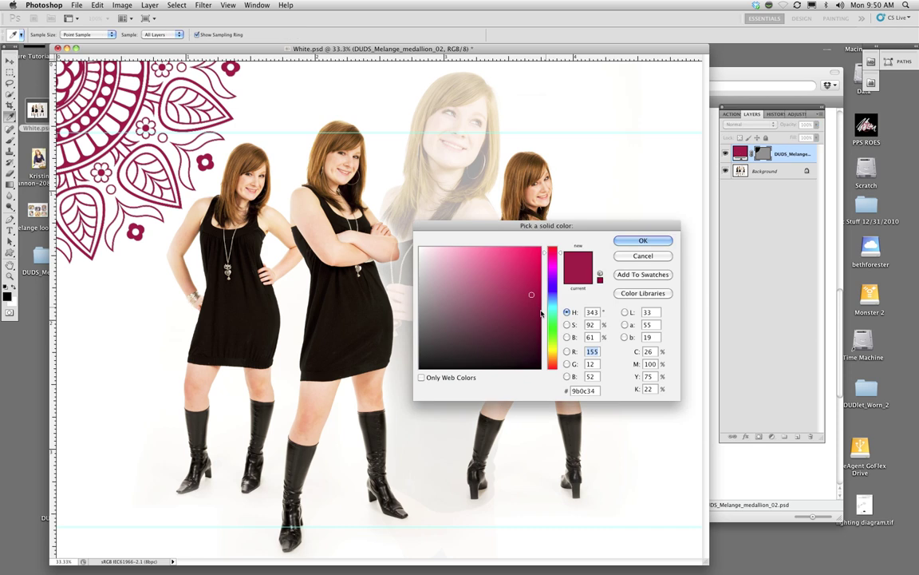
pyautogui.click(493, 363)
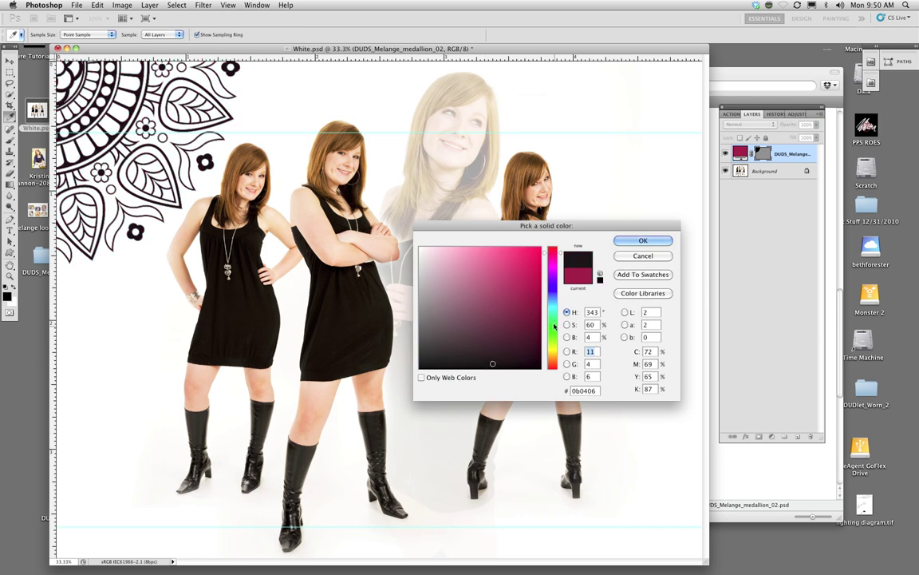
pyautogui.moveTo(554, 326); pyautogui.dragTo(553, 311)
pyautogui.click(512, 289)
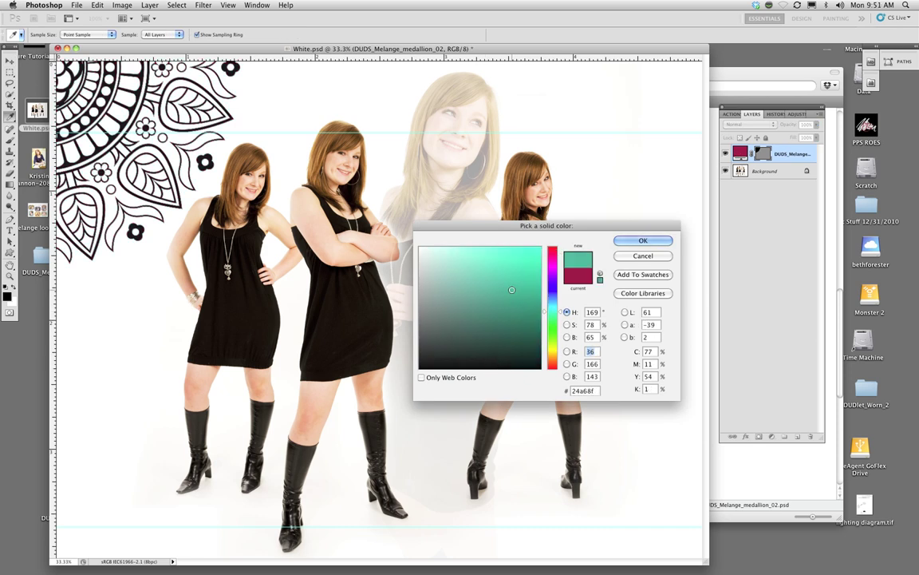
pyautogui.click(642, 241)
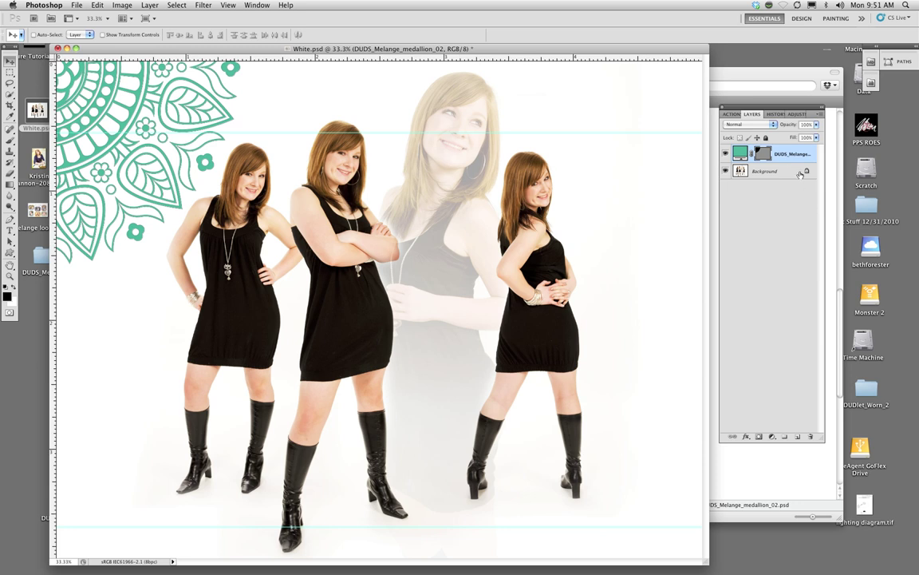
# Duplicate the teal medallion layer twice and place the copies at the photo's lower-right corner and upper right edge
pyautogui.moveTo(743, 151); pyautogui.dragTo(798, 437)
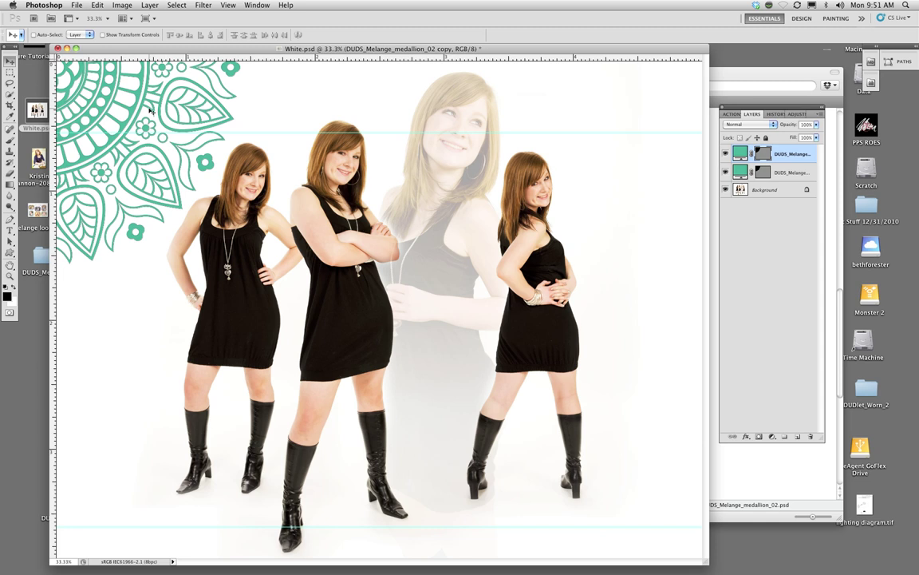
pyautogui.moveTo(102, 101); pyautogui.dragTo(689, 176)
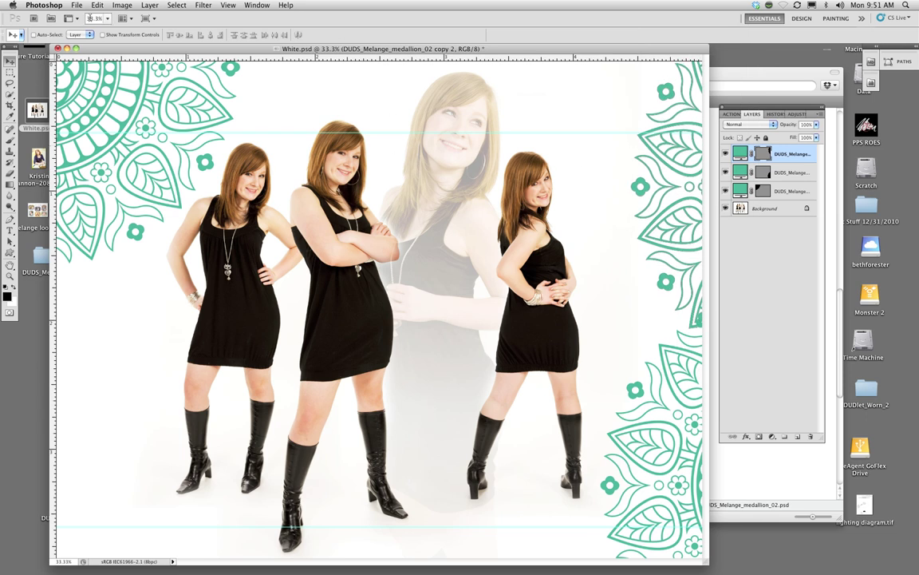
# Close White.psd without saving the changes and close DUDS_Melange_medallion_02.psd
pyautogui.click(58, 48)
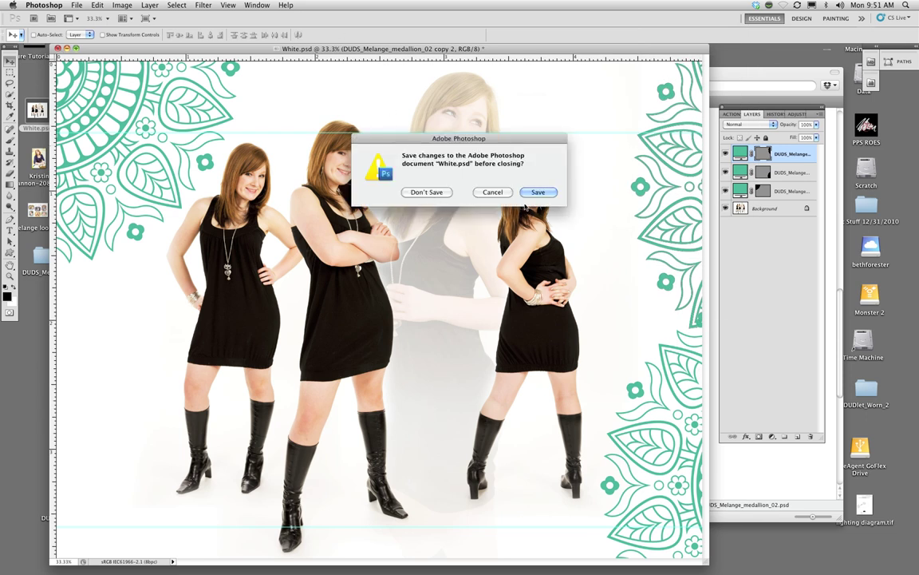
pyautogui.click(421, 192)
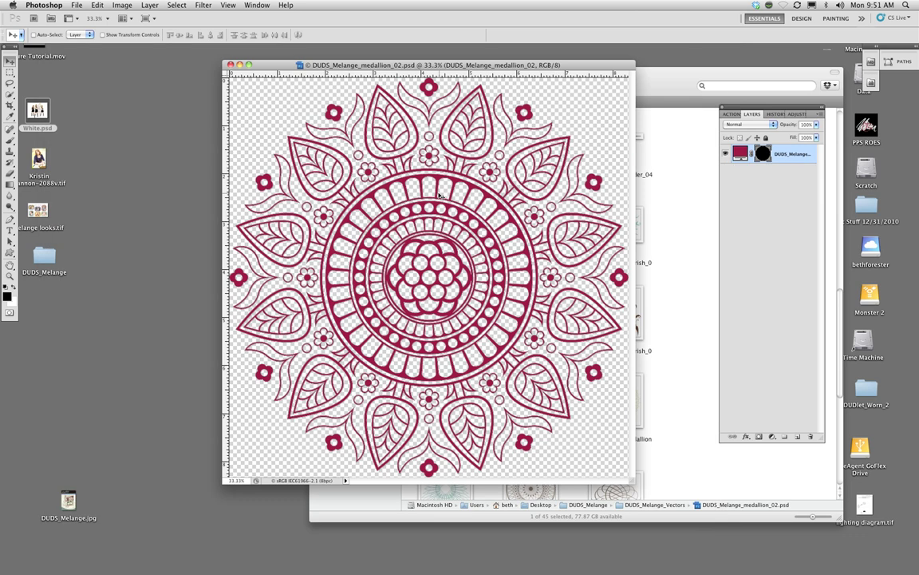
pyautogui.click(230, 65)
pyautogui.moveTo(540, 94); pyautogui.dragTo(521, 92)
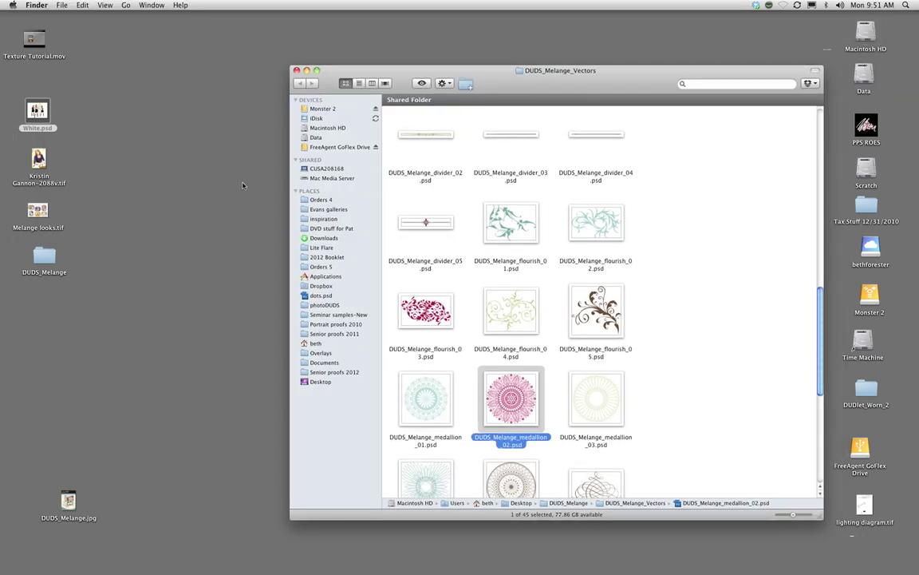
pyautogui.click(107, 158)
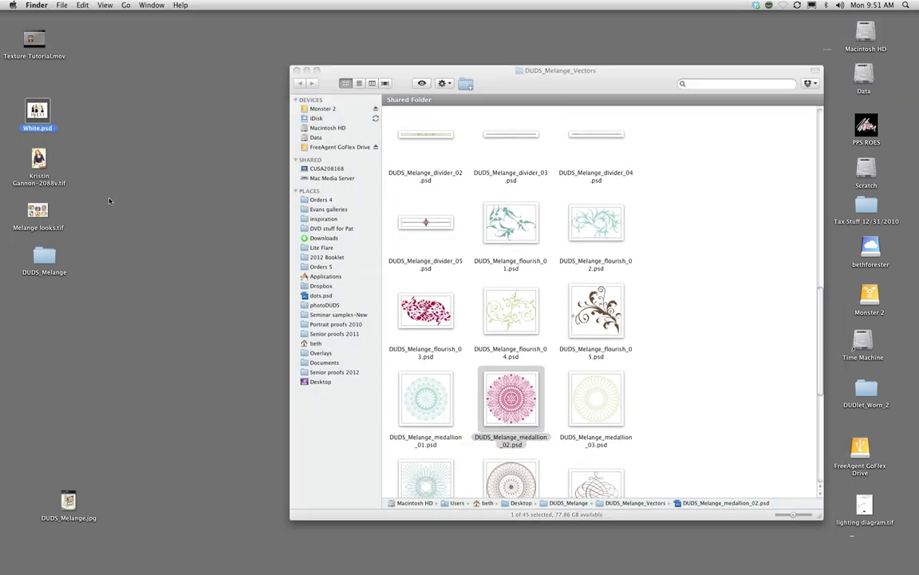
# Open DUDS_Melange_frame_05.psd from the DUDS_Melange_Frames folder and close the DUDS_Melange_Vectors folder window
pyautogui.doubleClick(44, 256)
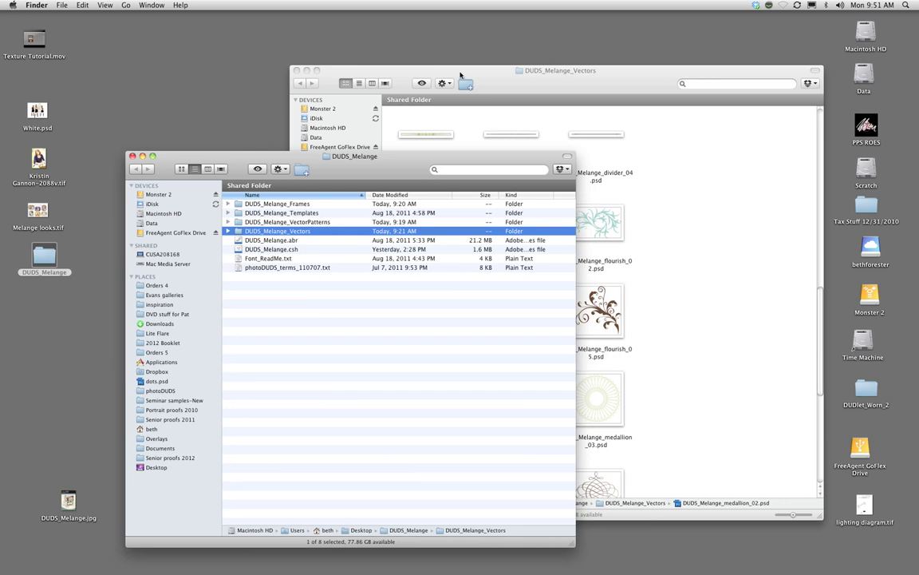
pyautogui.click(300, 80)
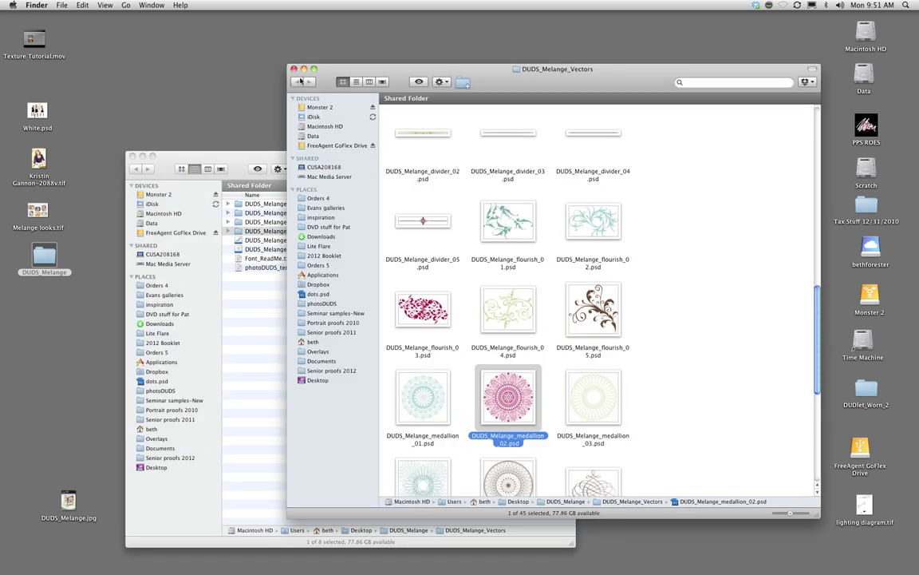
pyautogui.click(293, 70)
pyautogui.click(300, 205)
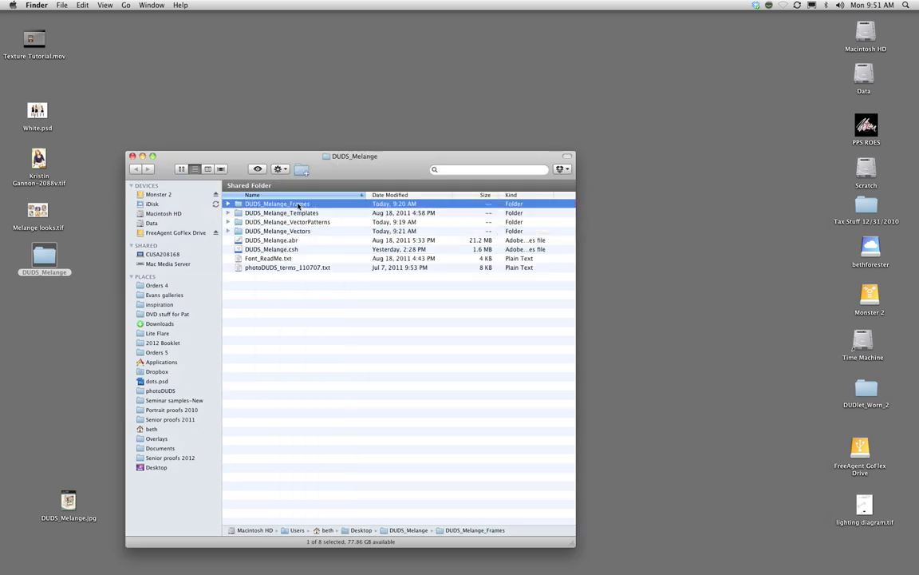
pyautogui.doubleClick(320, 207)
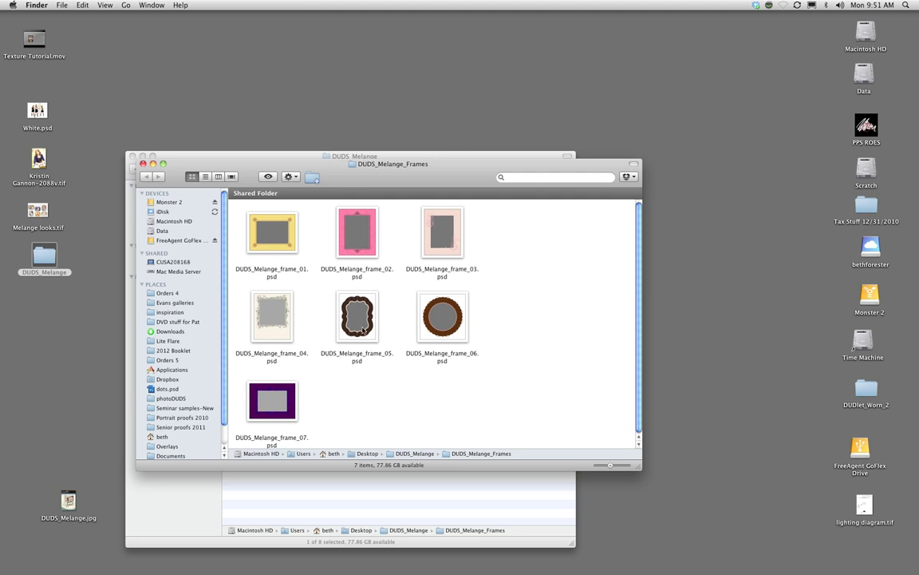
pyautogui.doubleClick(328, 299)
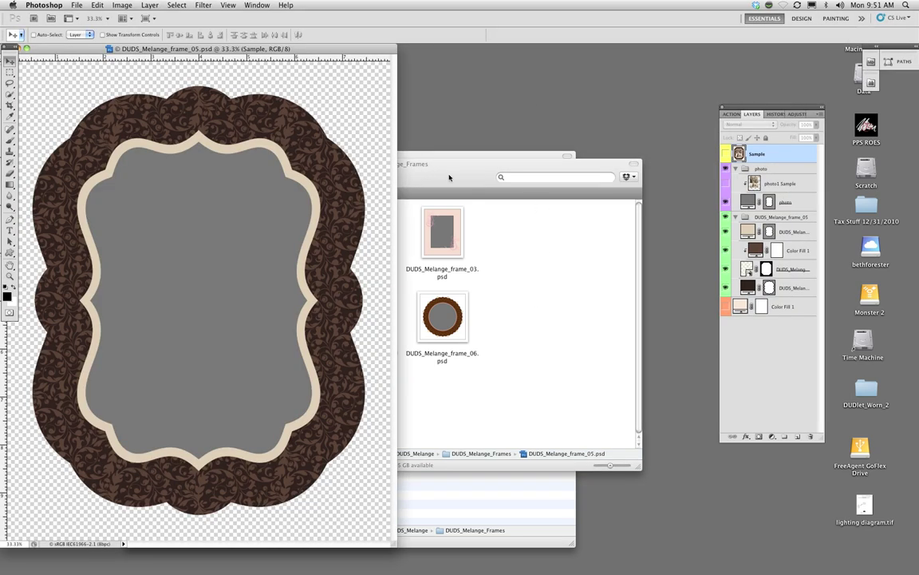
# Close the remaining folder windows and preview the photo1 Sample layer inside the frame, hiding it again
pyautogui.click(449, 177)
pyautogui.click(252, 179)
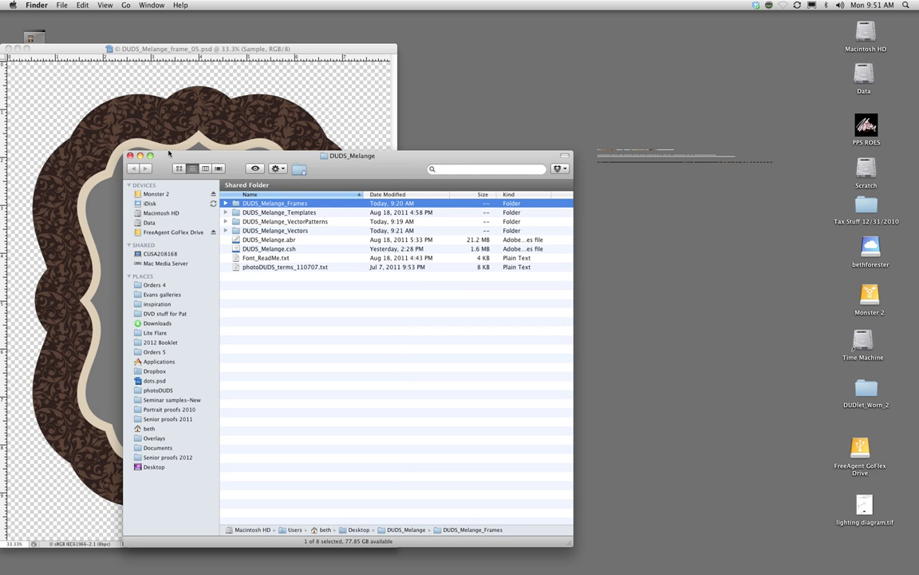
pyautogui.click(130, 158)
pyautogui.click(147, 70)
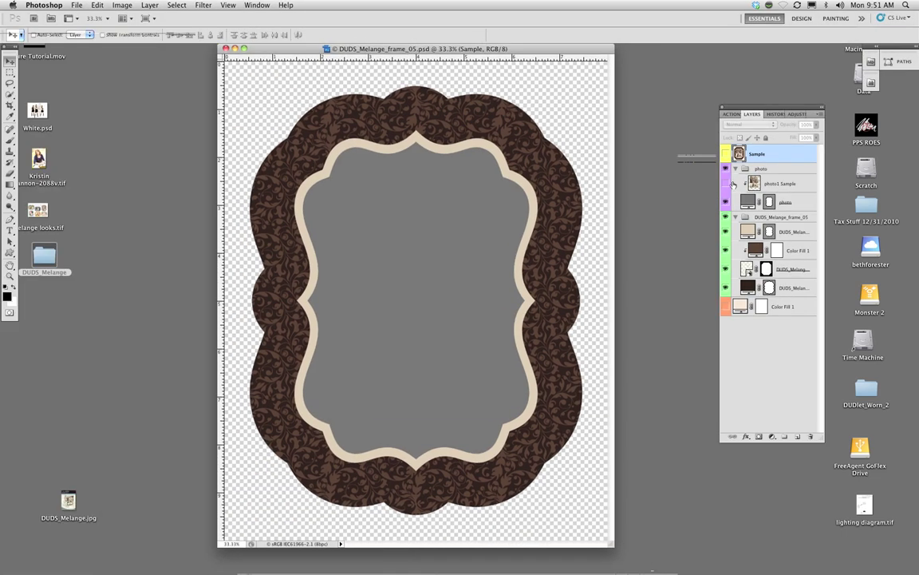
pyautogui.click(726, 184)
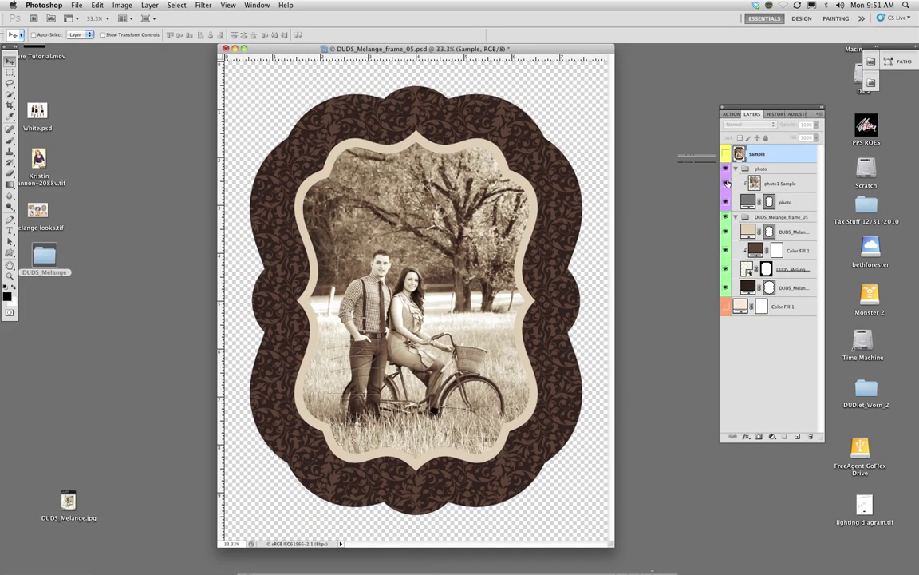
pyautogui.click(726, 183)
# Copy the layer of the desktop portrait TIFF into DUDS_Melange_frame_05.psd and clip it to the gray photo shape layer
pyautogui.click(159, 125)
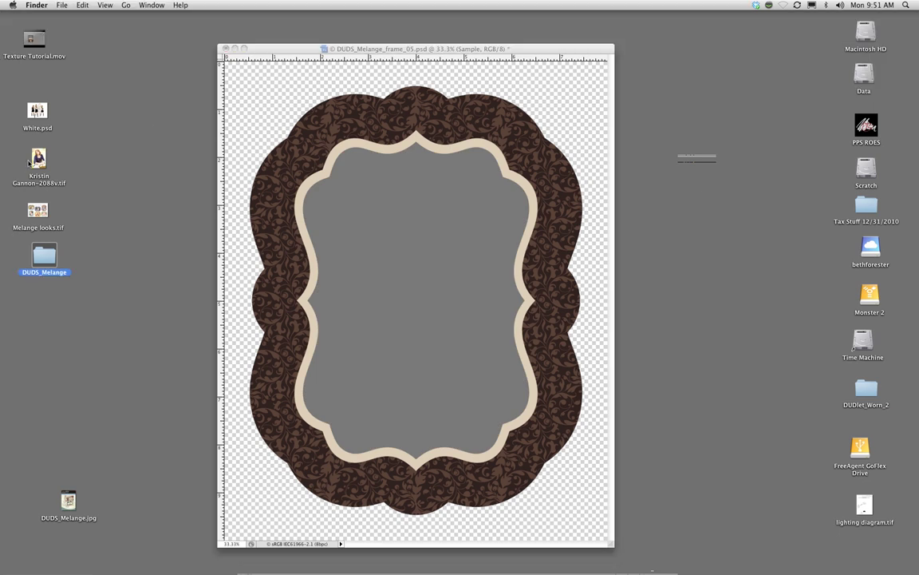
pyautogui.doubleClick(32, 162)
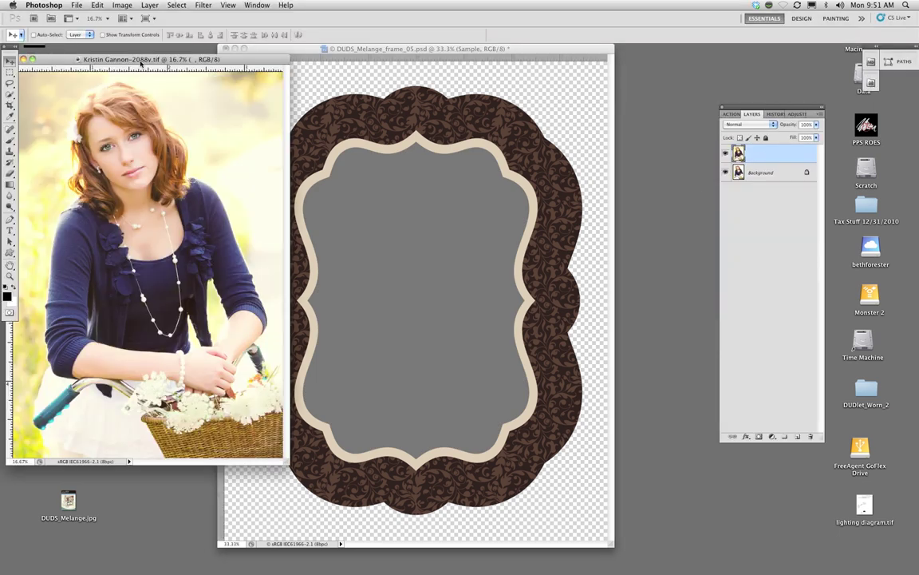
pyautogui.moveTo(140, 64); pyautogui.dragTo(561, 137)
pyautogui.moveTo(765, 154); pyautogui.dragTo(381, 233)
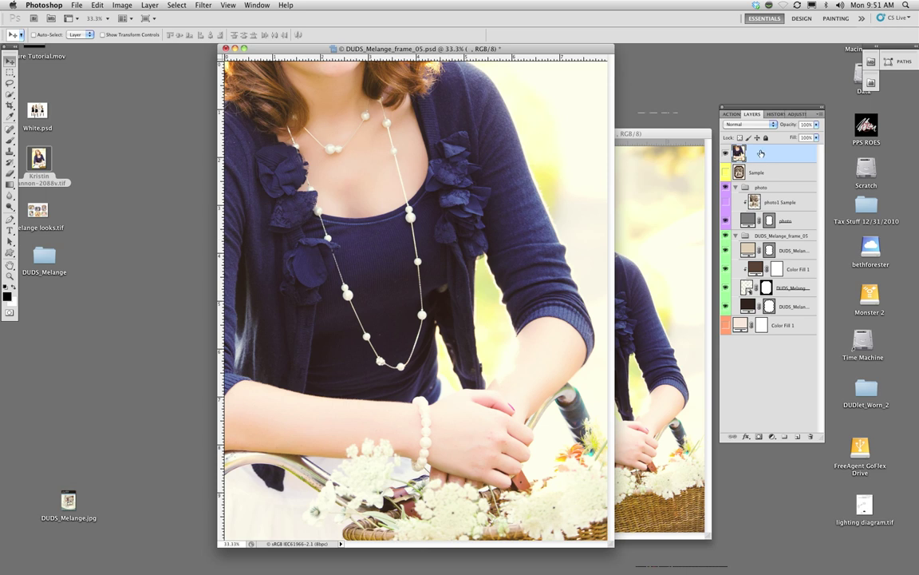
pyautogui.moveTo(758, 153); pyautogui.dragTo(765, 209)
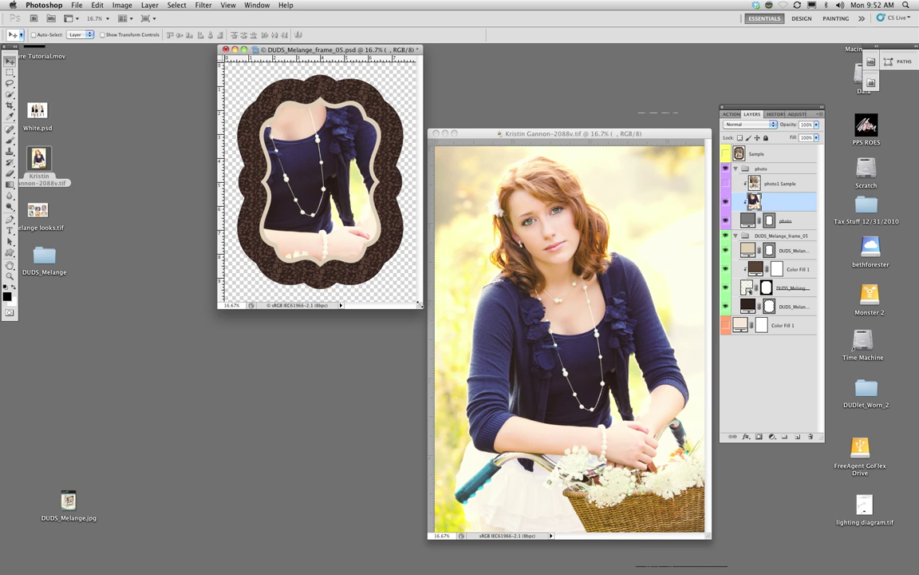
# Scale the clipped portrait to about 46% with Free Transform and position it to fill the frame opening
pyautogui.press('super+Tab')
pyautogui.press('super+Tab')
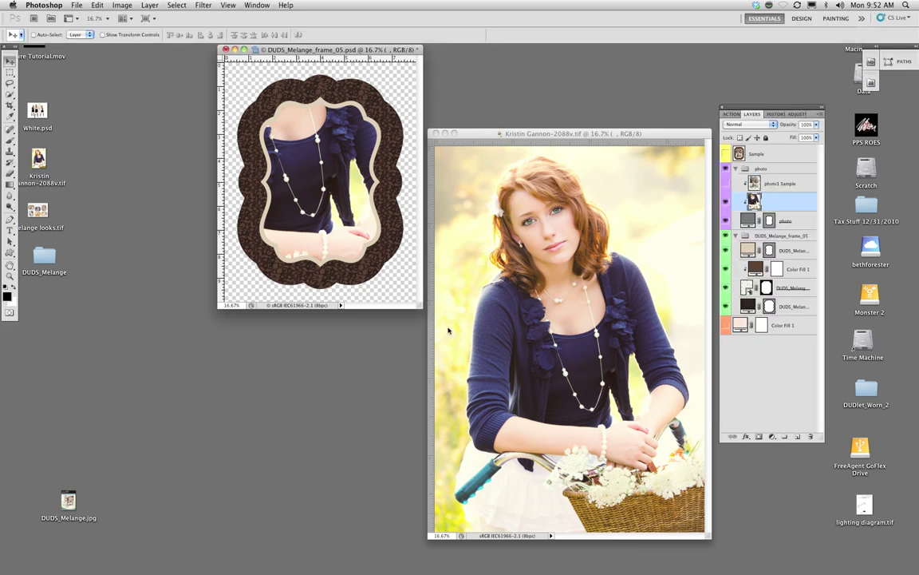
pyautogui.moveTo(418, 306); pyautogui.dragTo(652, 451)
pyautogui.hotkey('ctrl', 't')
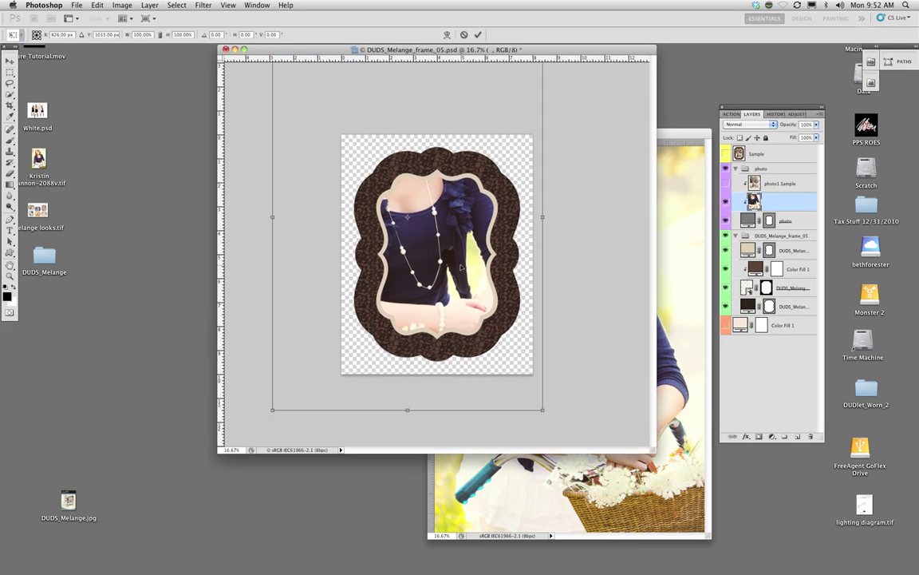
pyautogui.moveTo(544, 410); pyautogui.dragTo(442, 267)
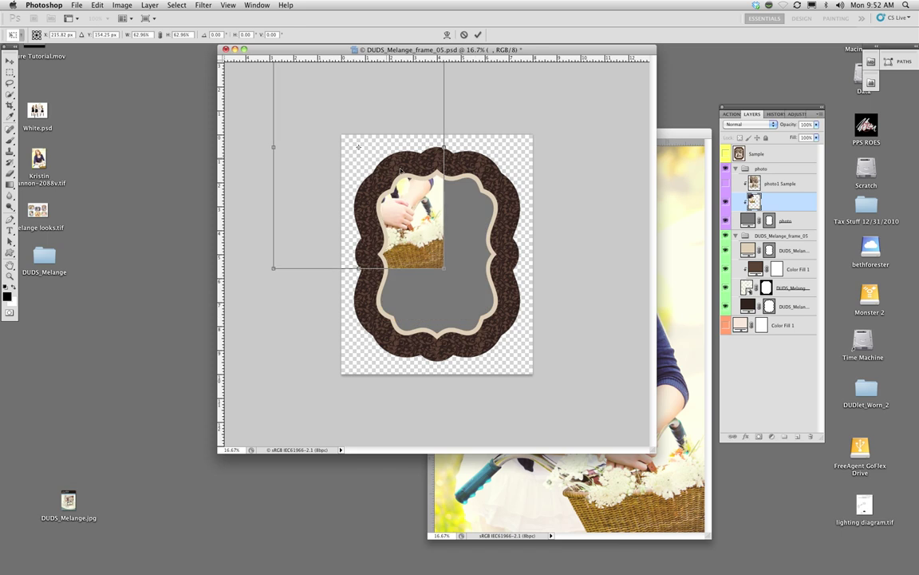
pyautogui.moveTo(359, 159); pyautogui.dragTo(438, 240)
pyautogui.moveTo(358, 114); pyautogui.dragTo(382, 147)
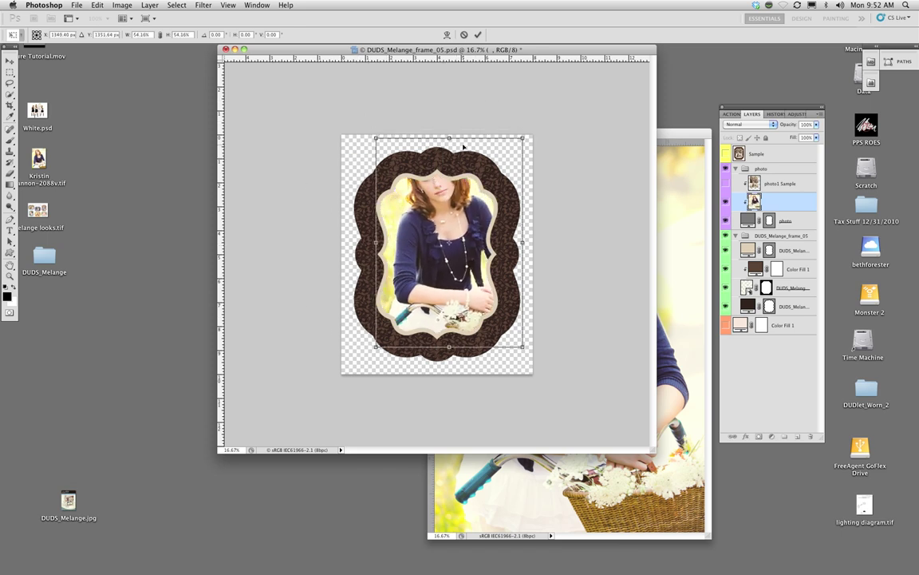
pyautogui.moveTo(522, 139); pyautogui.dragTo(500, 169)
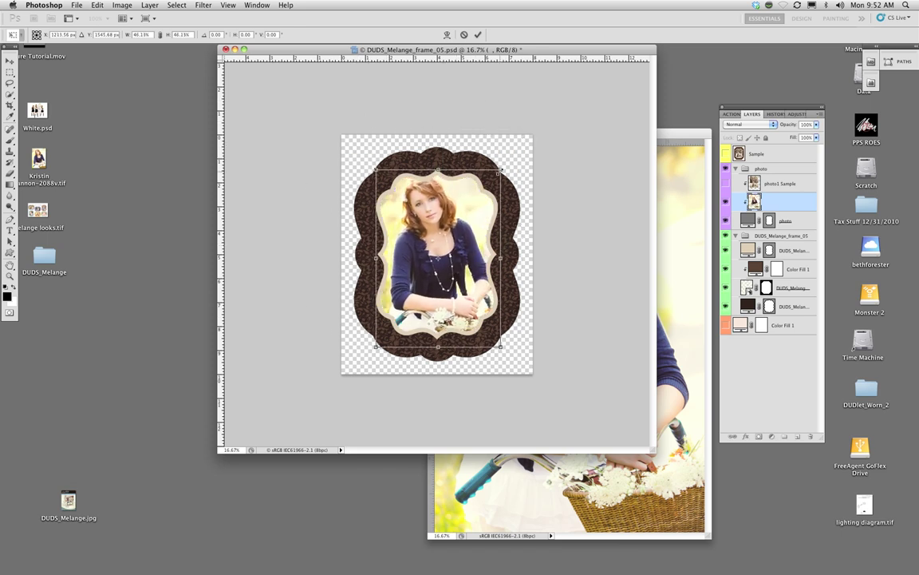
pyautogui.press('Return')
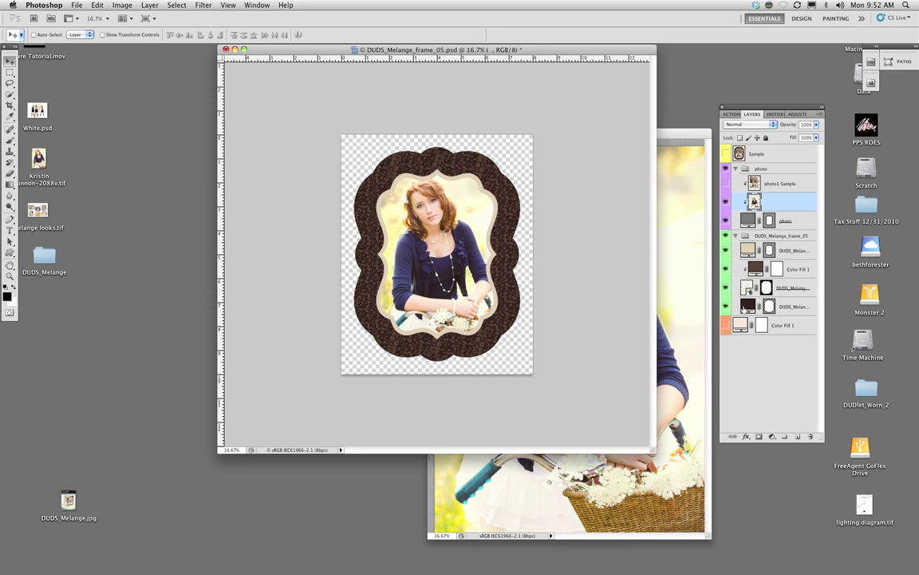
# Recolor the frame's dark brown base layer to the cream #f5f4e2 sampled from the portrait
pyautogui.doubleClick(748, 307)
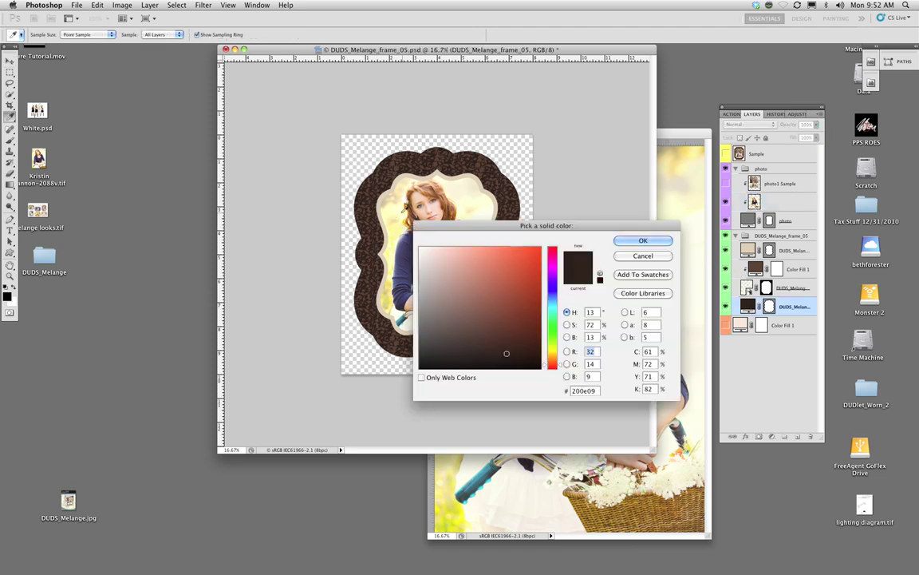
pyautogui.click(395, 207)
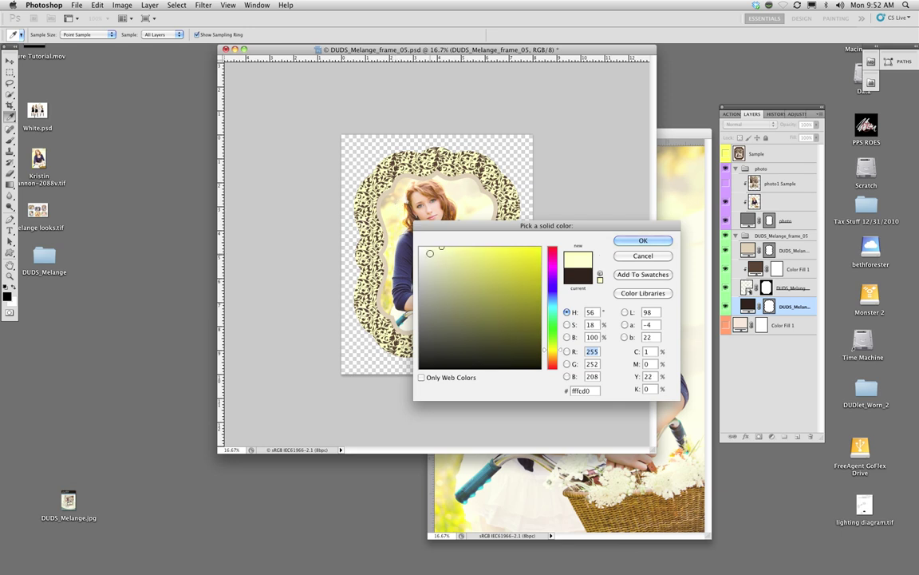
pyautogui.click(386, 227)
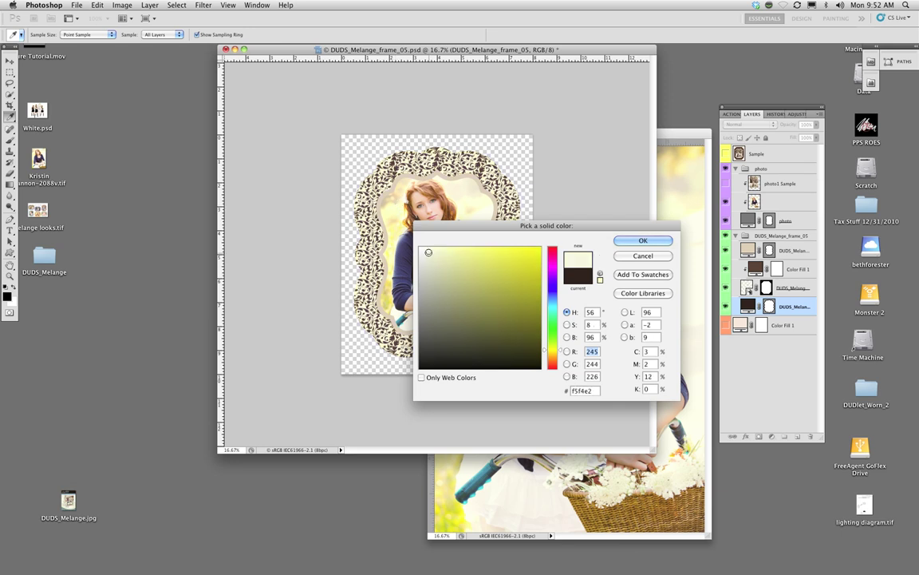
pyautogui.click(640, 241)
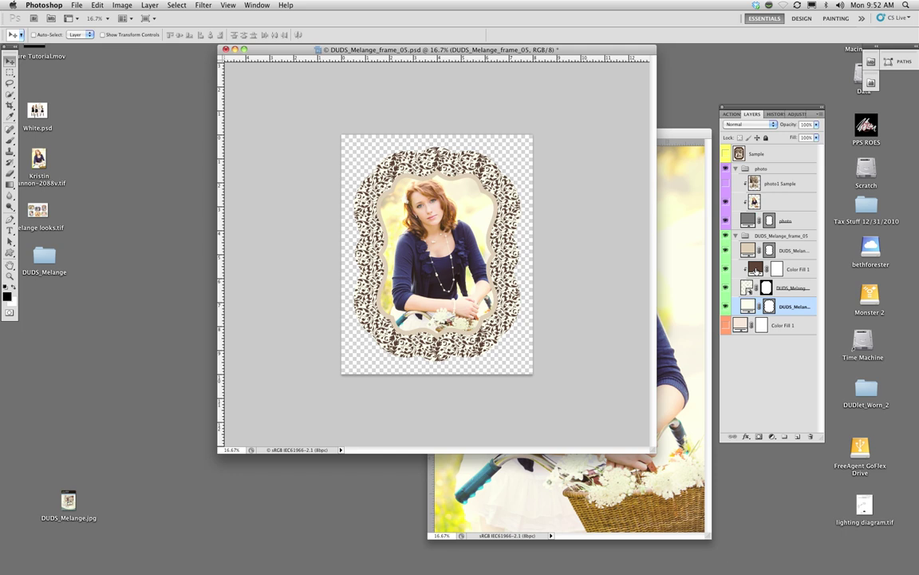
# Sample portrait colors for the frame pattern's Color Fill 1 layer and settle on the lighter reddish brown #96542d
pyautogui.doubleClick(754, 269)
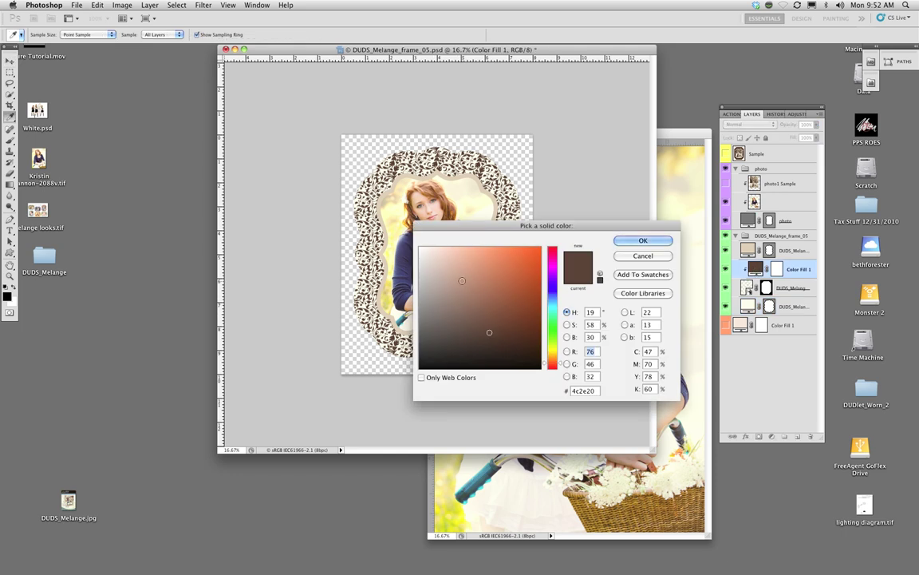
pyautogui.click(369, 215)
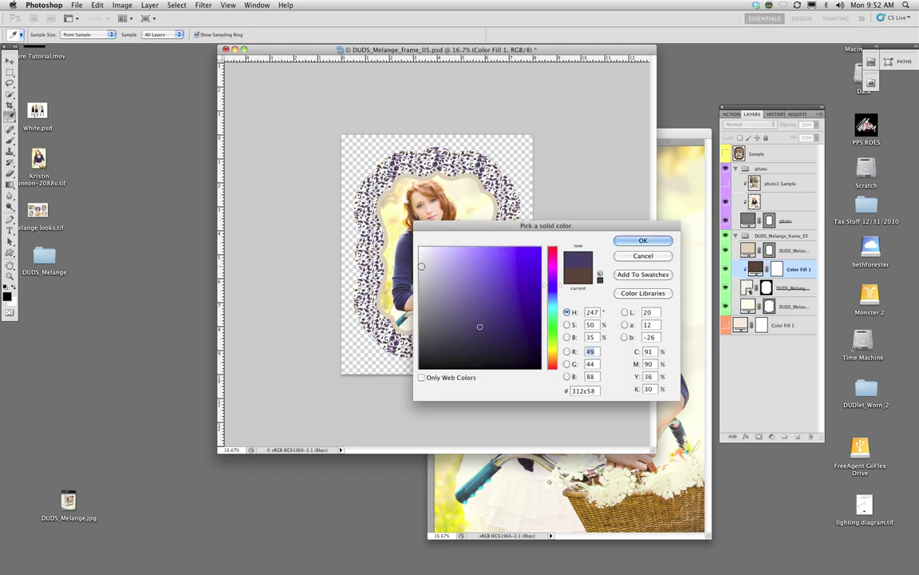
pyautogui.click(390, 269)
pyautogui.click(386, 239)
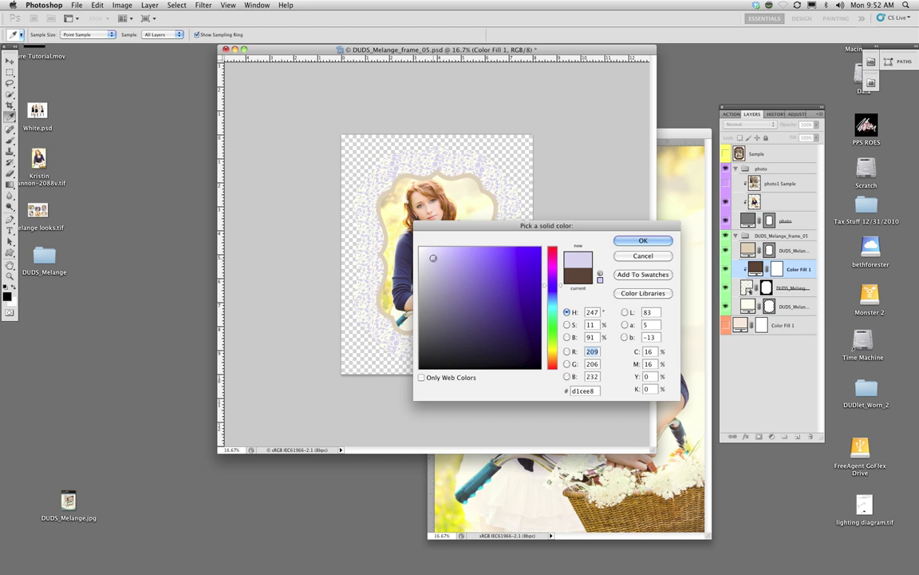
pyautogui.click(388, 229)
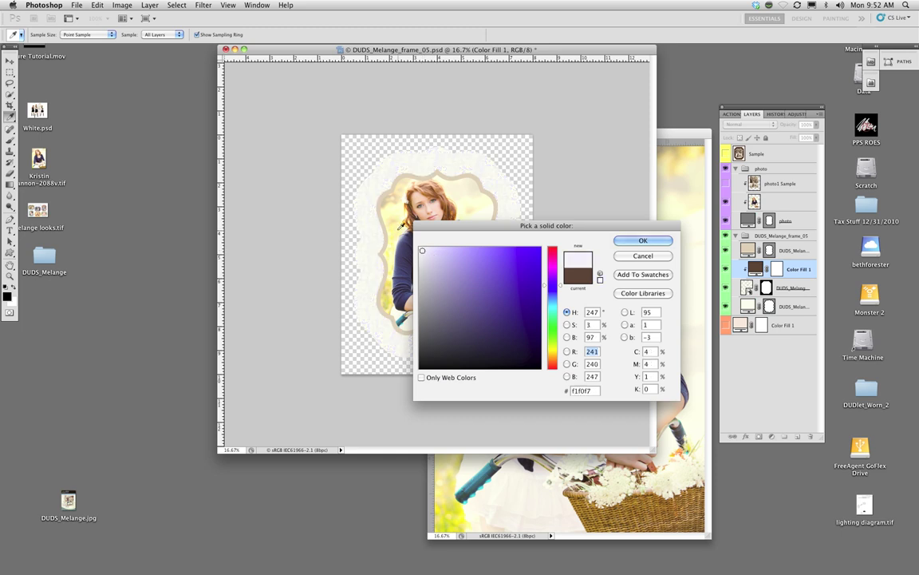
pyautogui.click(401, 226)
pyautogui.click(405, 179)
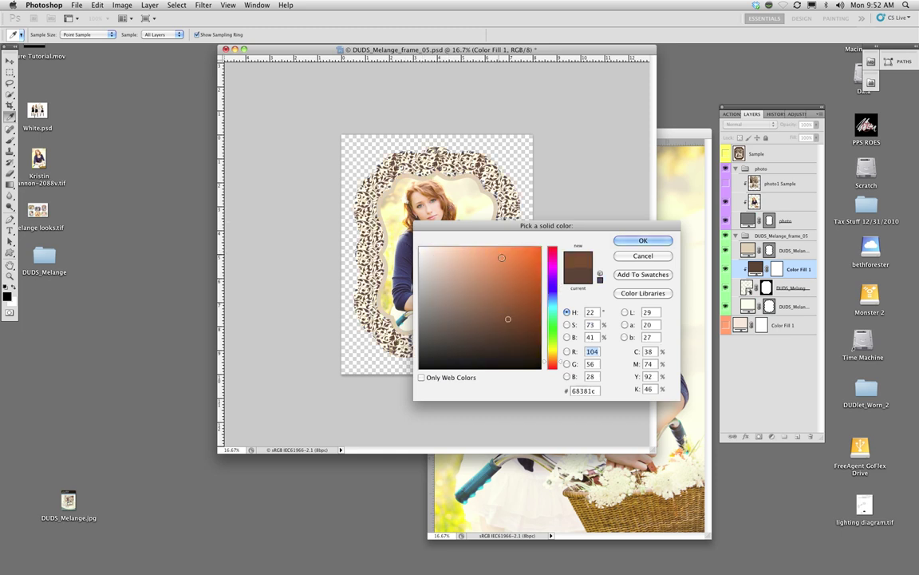
pyautogui.click(493, 329)
pyautogui.click(505, 296)
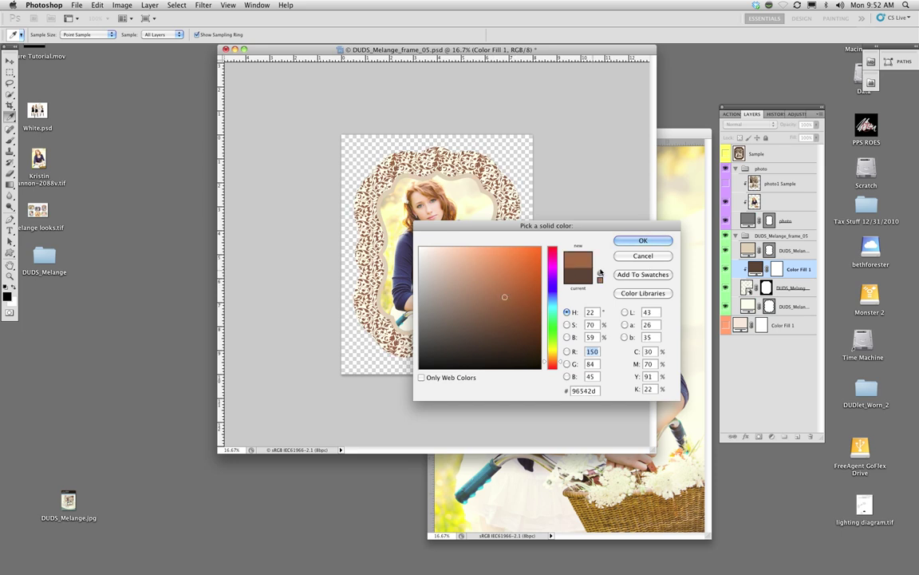
pyautogui.click(647, 240)
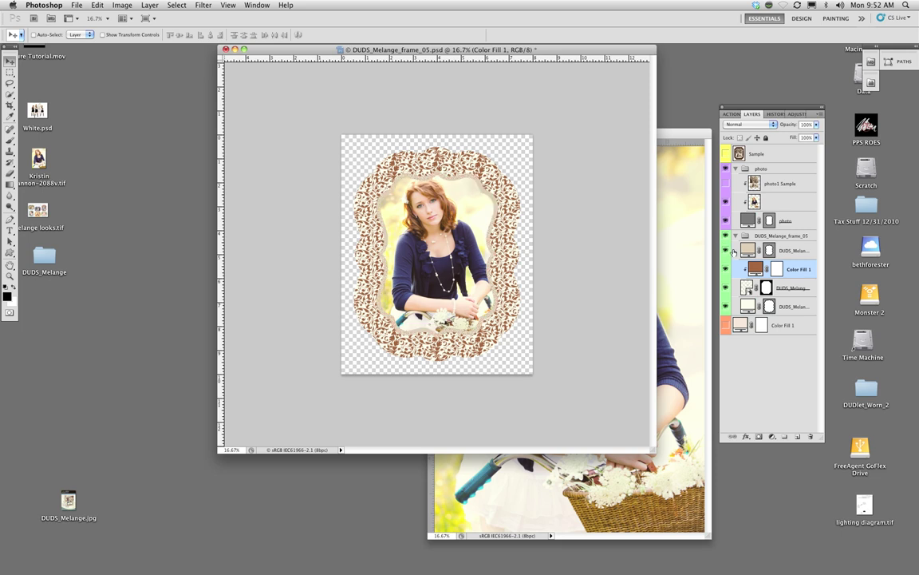
# Recolor the frame's beige inner border layer to a dark blue sampled from the portrait's cardigan
pyautogui.doubleClick(748, 250)
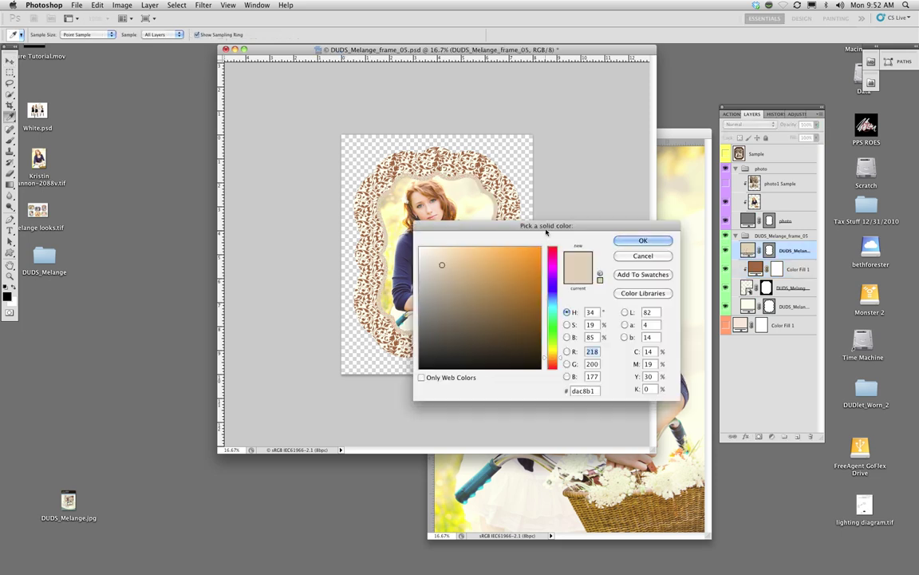
pyautogui.moveTo(510, 225); pyautogui.dragTo(588, 195)
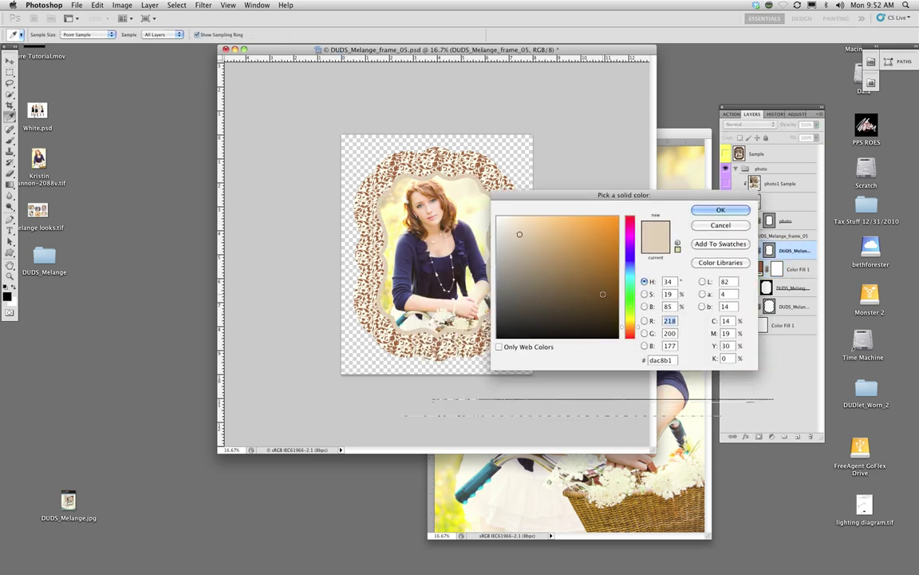
pyautogui.click(447, 263)
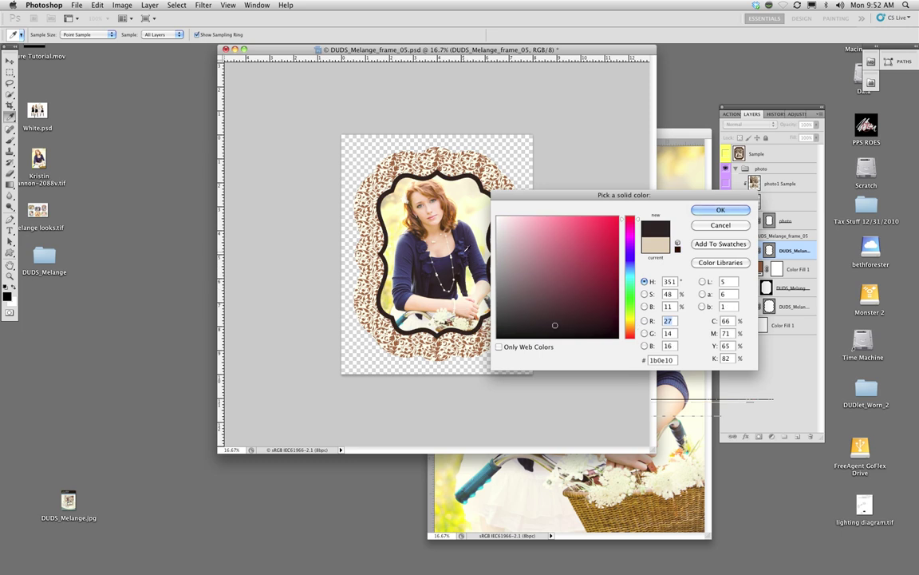
pyautogui.click(407, 246)
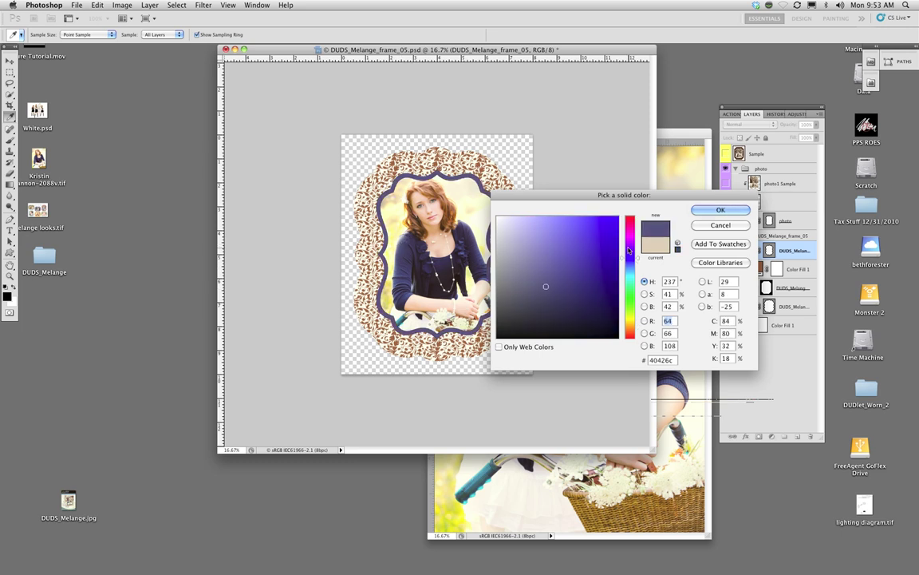
pyautogui.click(478, 276)
pyautogui.click(492, 258)
pyautogui.click(705, 211)
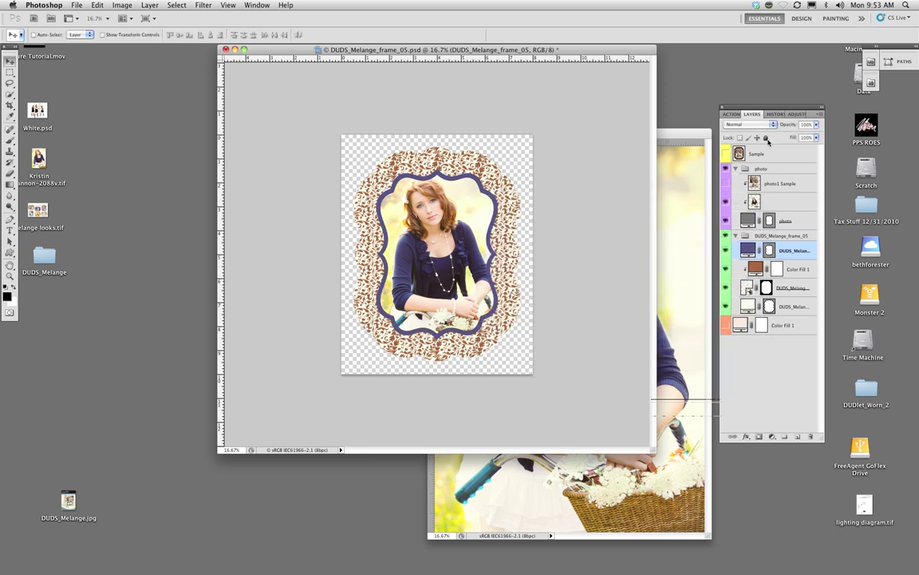
# Close the portrait TIFF and reposition the DUDS_Melange_frame_05.psd window
pyautogui.click(682, 206)
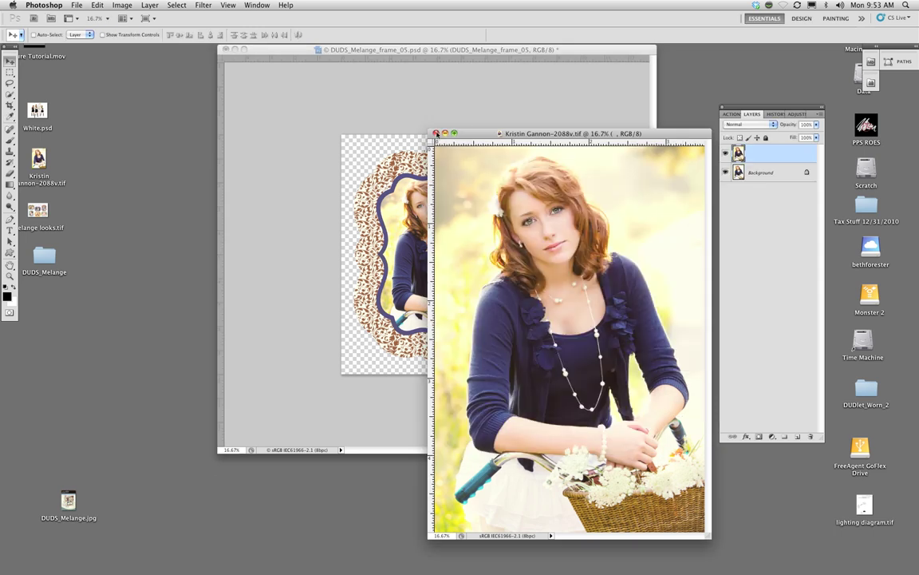
pyautogui.click(435, 133)
pyautogui.moveTo(225, 50); pyautogui.dragTo(208, 62)
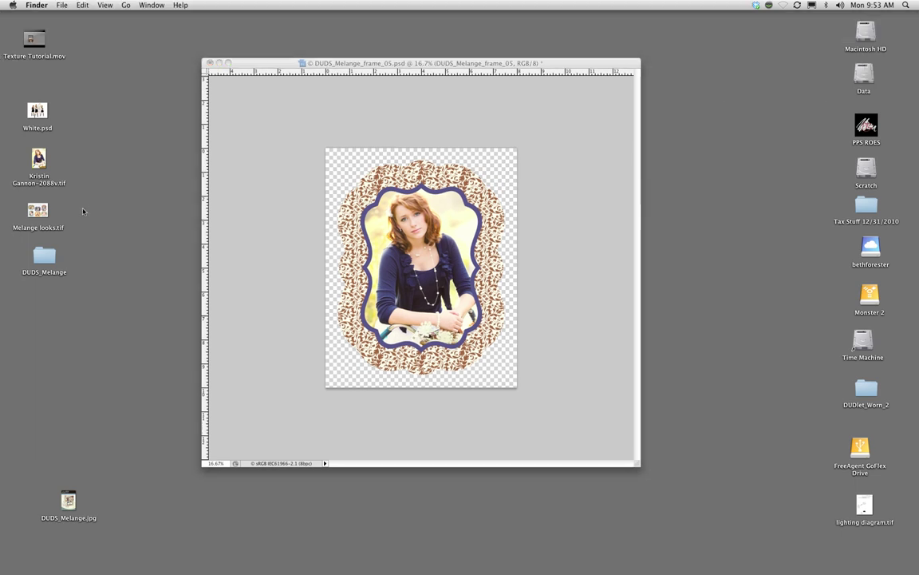
# Open Melange looks.tif from the desktop, examine its color variations of the same frame, and close it
pyautogui.click(38, 210)
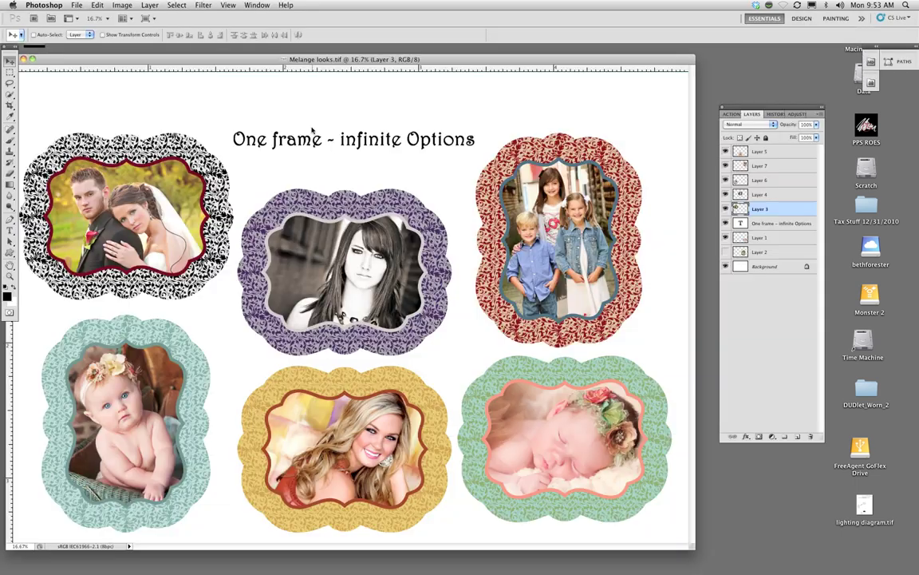
pyautogui.moveTo(281, 59); pyautogui.dragTo(316, 50)
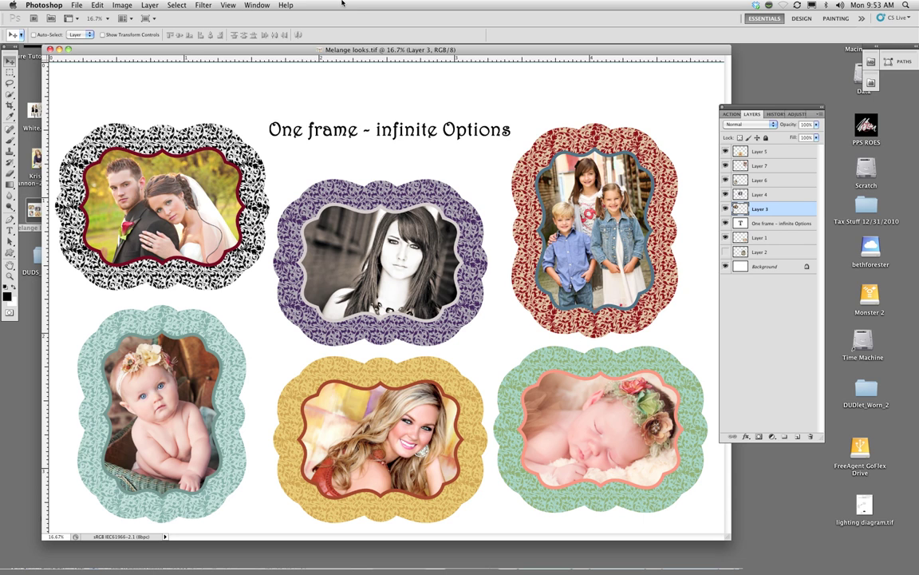
pyautogui.click(49, 50)
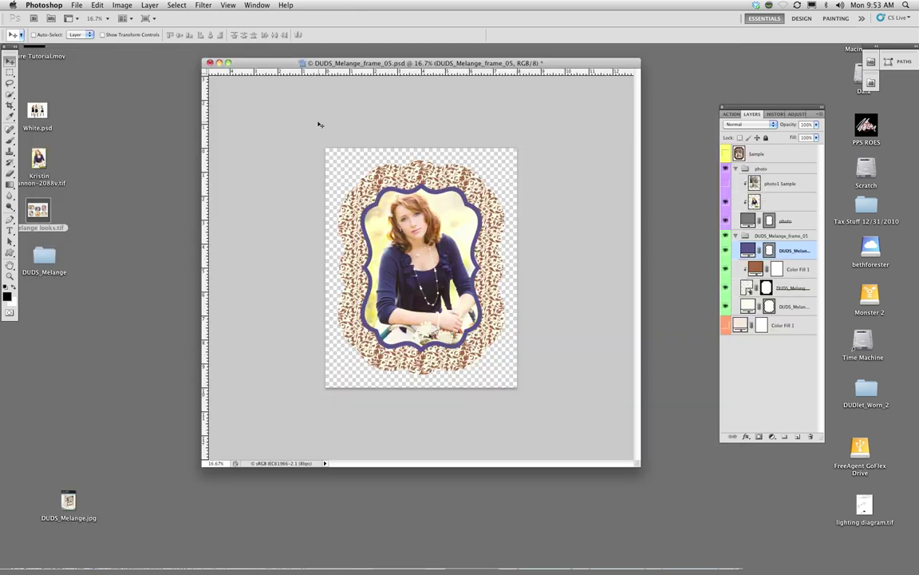
# Close DUDS_Melange_frame_05.psd without saving the changes
pyautogui.click(210, 63)
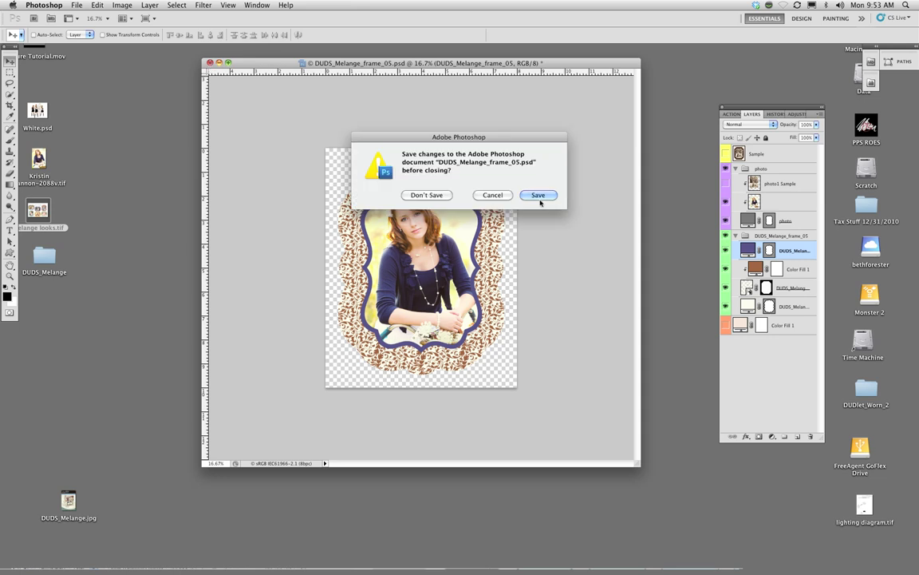
pyautogui.click(435, 197)
pyautogui.click(87, 134)
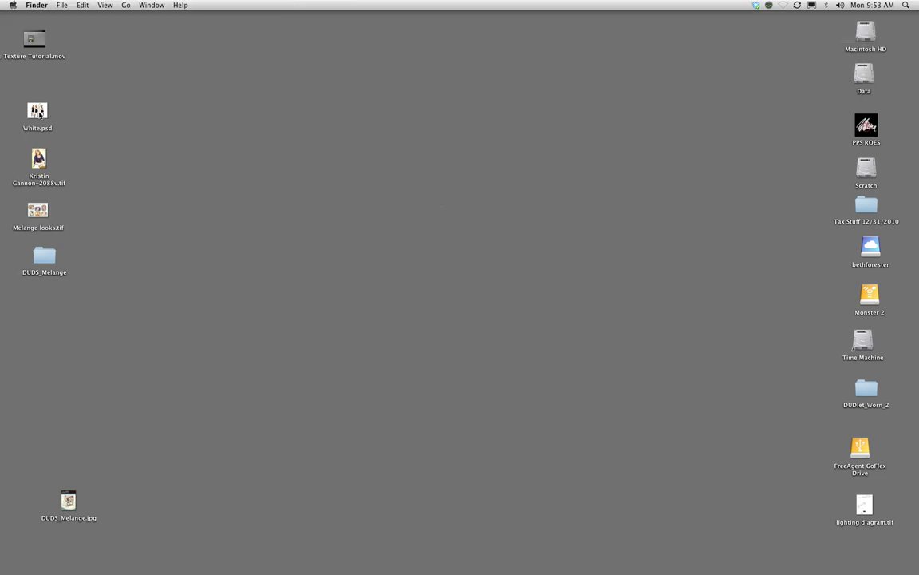
# Open White.psd from the desktop and choose a round ornamental medallion for the Custom Shape tool
pyautogui.doubleClick(39, 112)
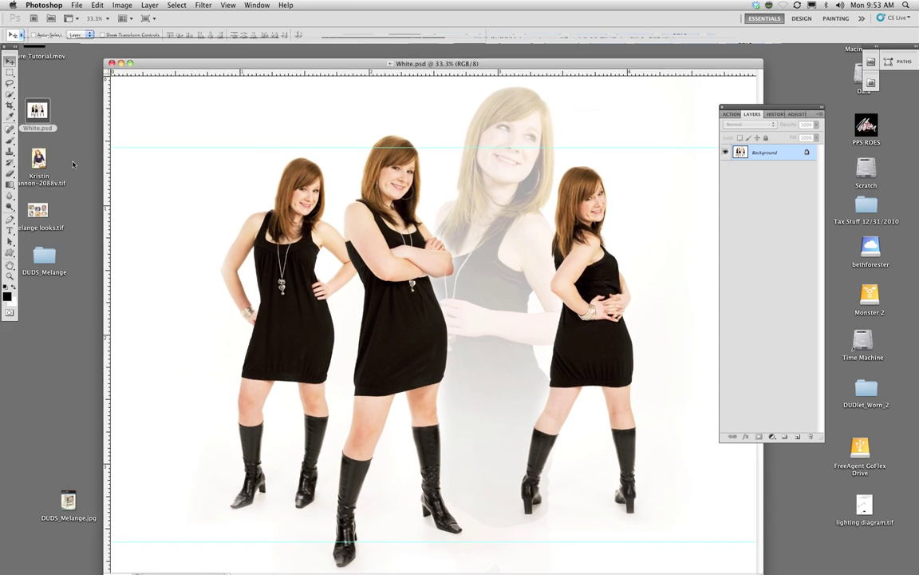
pyautogui.click(13, 253)
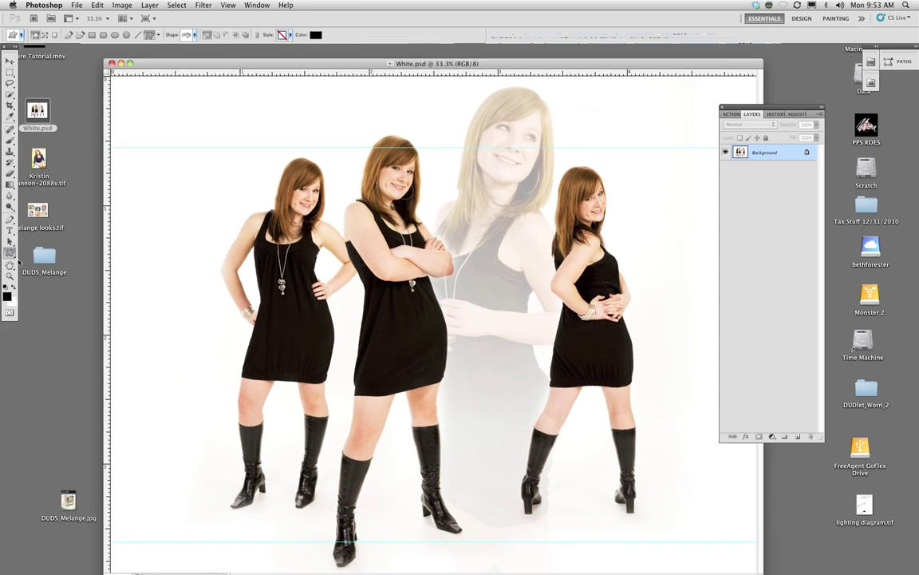
pyautogui.moveTo(12, 255); pyautogui.dragTo(44, 271)
pyautogui.click(193, 35)
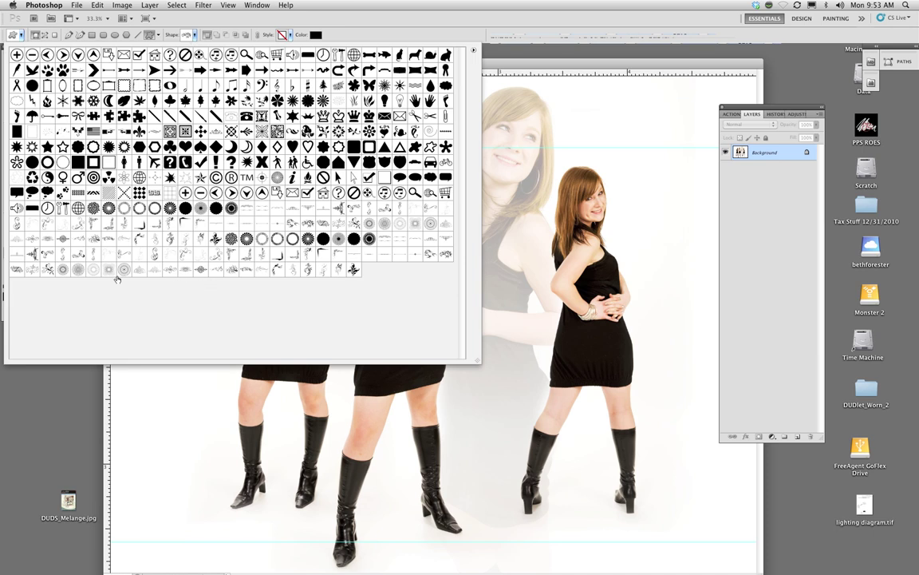
pyautogui.click(63, 269)
pyautogui.click(533, 64)
# Set the foreground color to dark red and draw the medallion shape in the photo's upper-left area
pyautogui.click(7, 293)
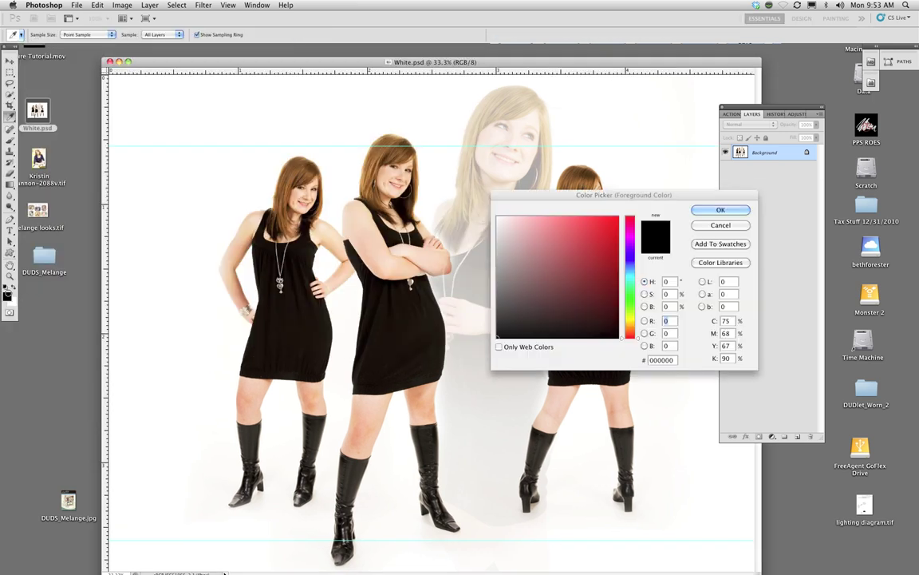
pyautogui.click(604, 271)
pyautogui.click(721, 209)
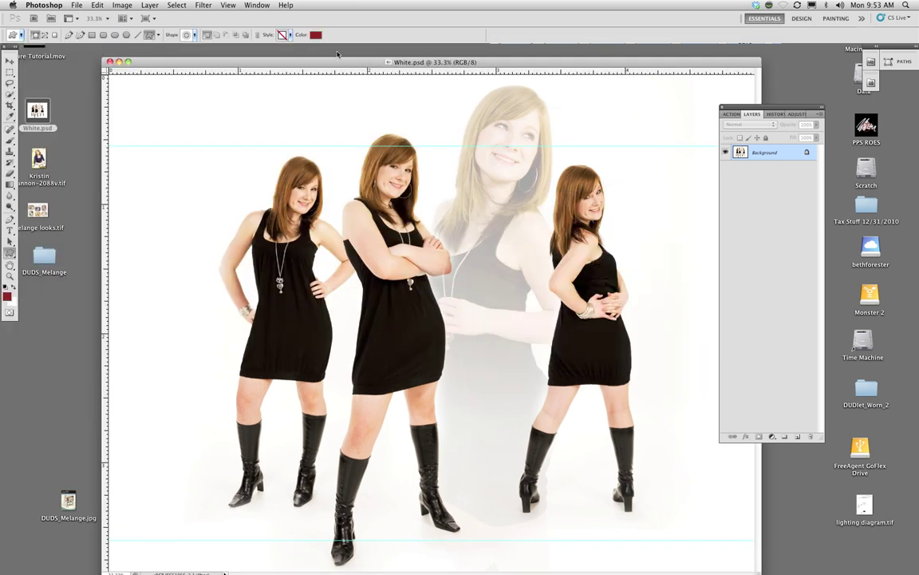
pyautogui.moveTo(325, 62); pyautogui.dragTo(308, 48)
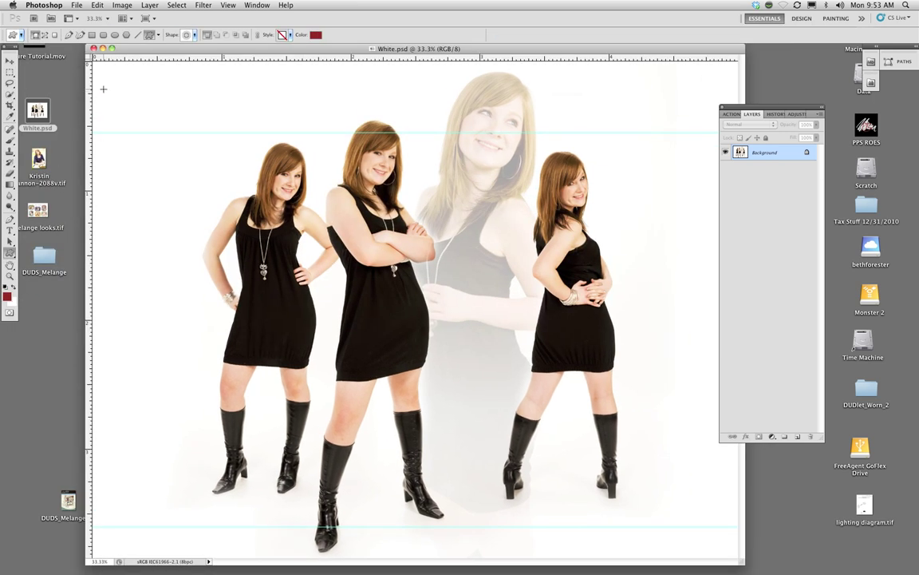
pyautogui.moveTo(99, 83); pyautogui.dragTo(238, 222)
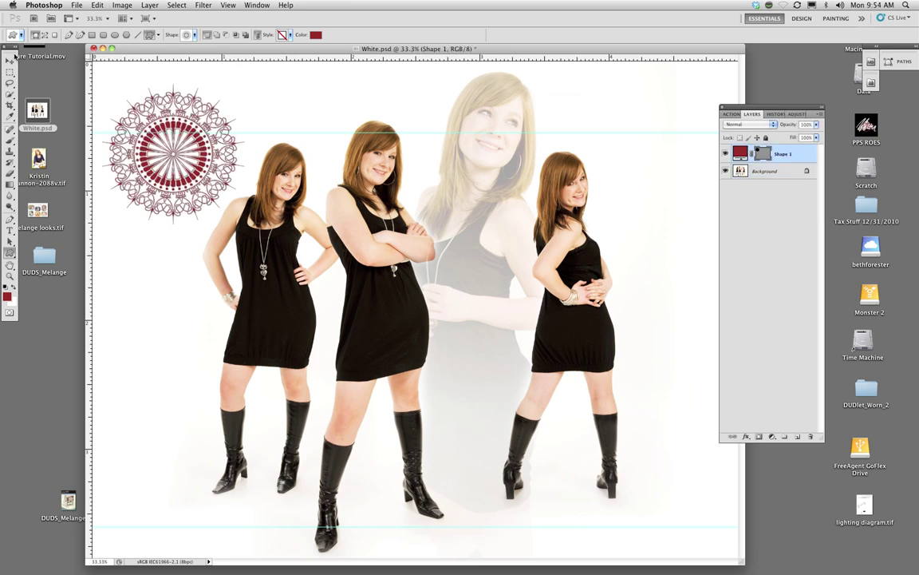
# Move the medallion into the photo's upper-left corner and enlarge it with Free Transform so it bleeds off the edges
pyautogui.click(10, 60)
pyautogui.moveTo(197, 158); pyautogui.dragTo(153, 107)
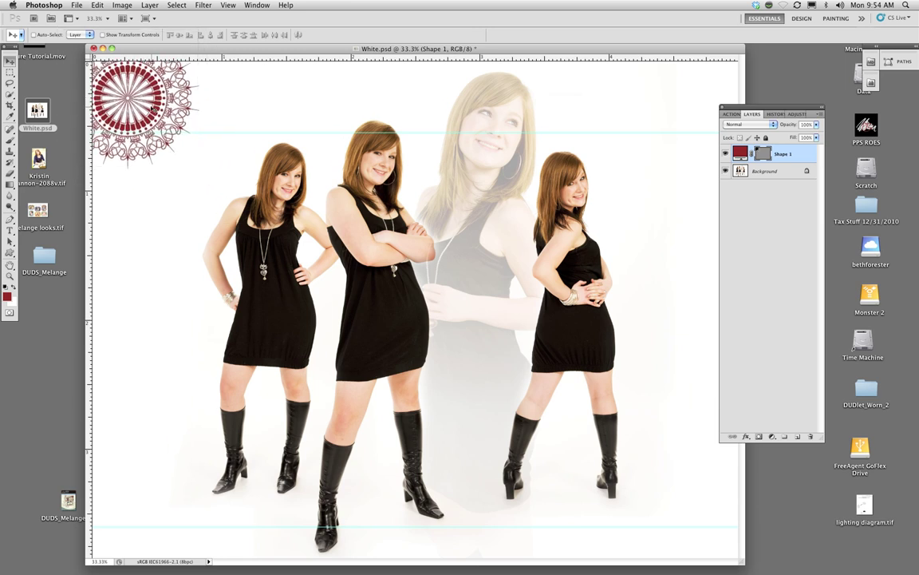
pyautogui.hotkey('ctrl', 't')
pyautogui.moveTo(211, 178); pyautogui.dragTo(239, 193)
pyautogui.press('Return')
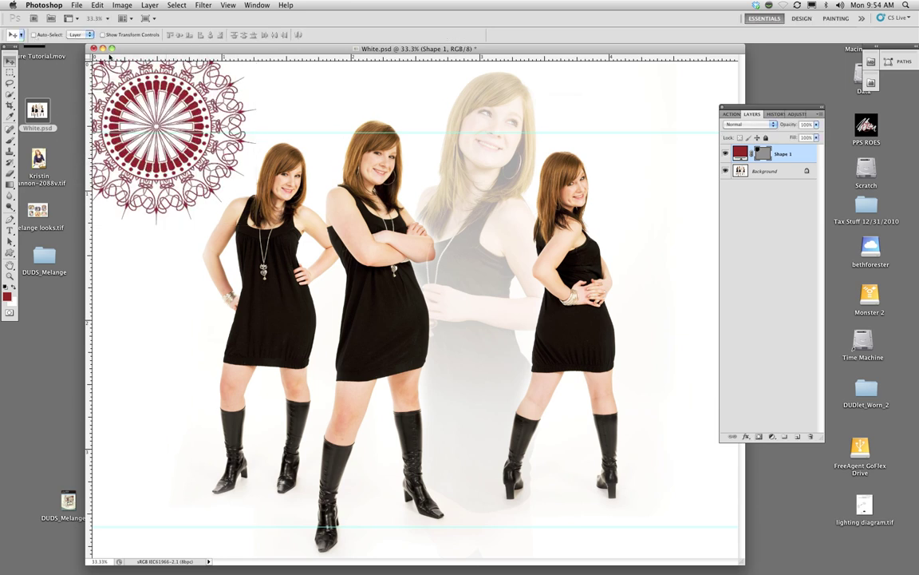
# Duplicate the Shape 1 layer and move the copy so it bleeds off the photo's lower-right corner
pyautogui.press('super+minus')
pyautogui.moveTo(778, 153); pyautogui.dragTo(798, 437)
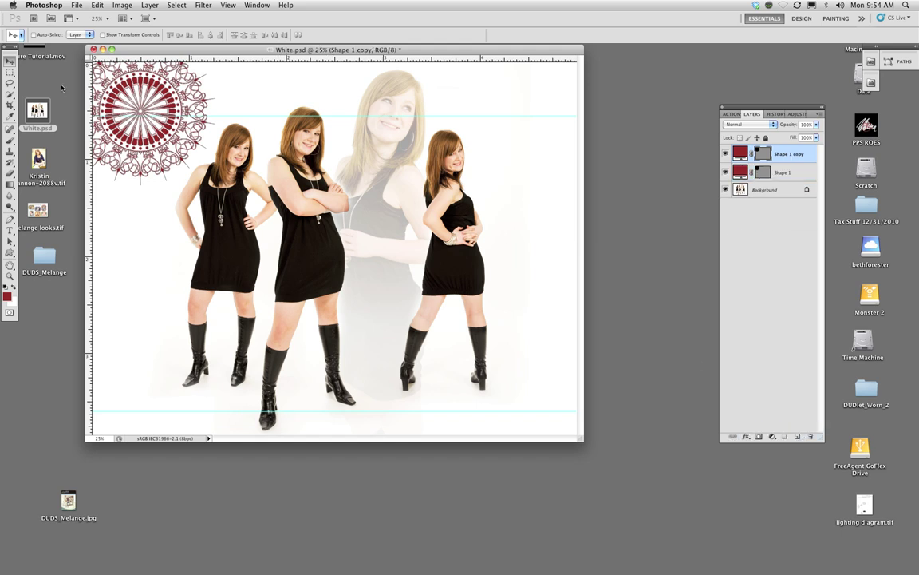
pyautogui.moveTo(172, 135); pyautogui.dragTo(549, 395)
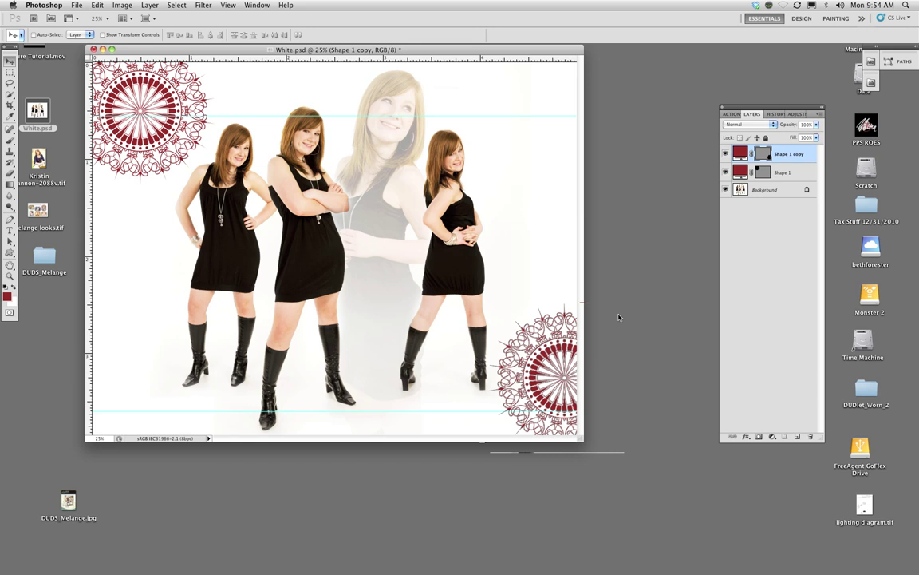
# Close White.psd without saving the changes
pyautogui.click(94, 49)
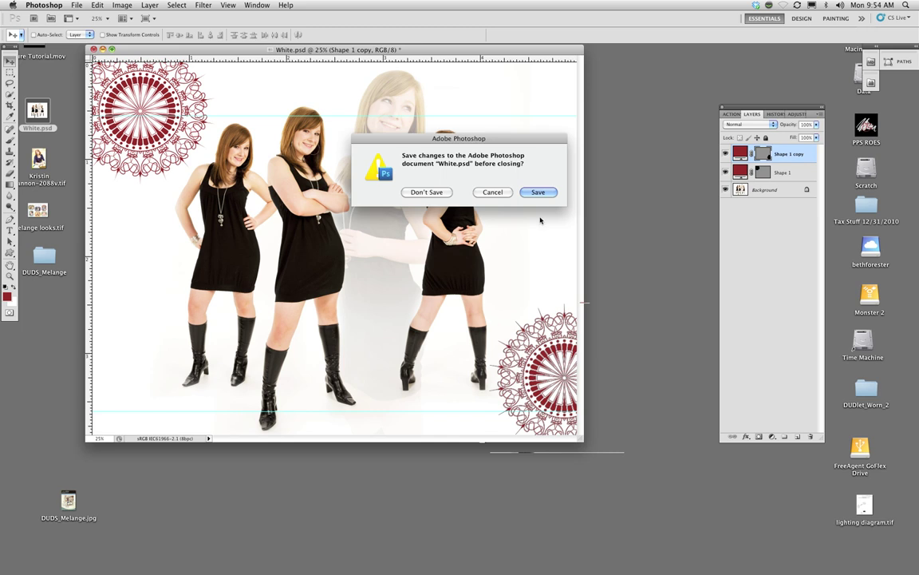
pyautogui.click(435, 193)
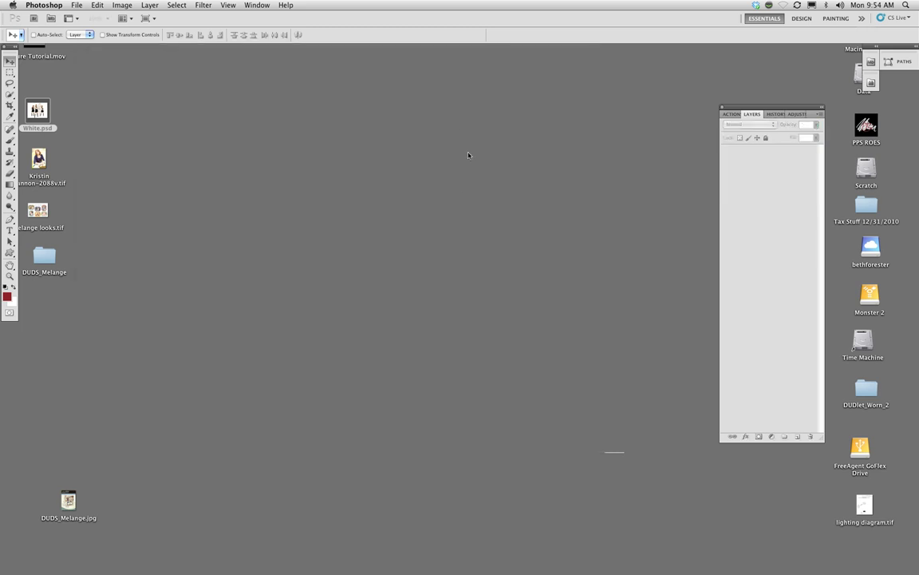